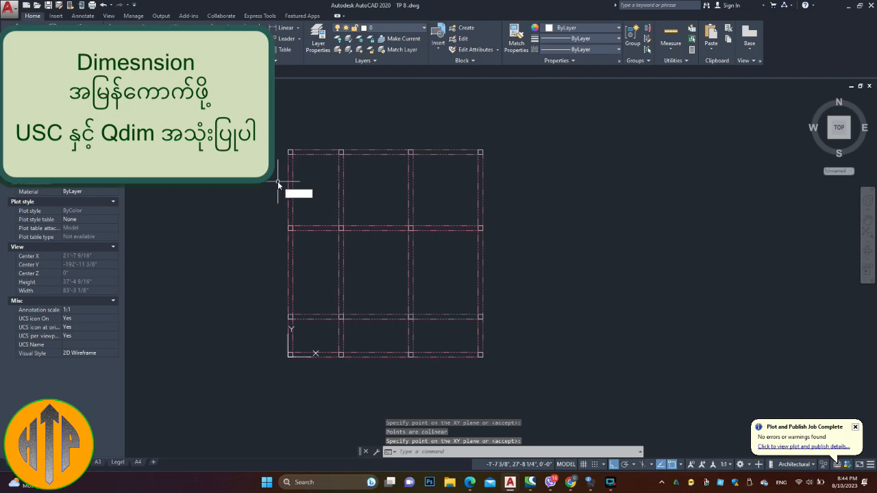
Use QDIM on the leftmost and lowest beam lines of the grid to place a continuous vertical dimension chain left of the plan.
text(Q)
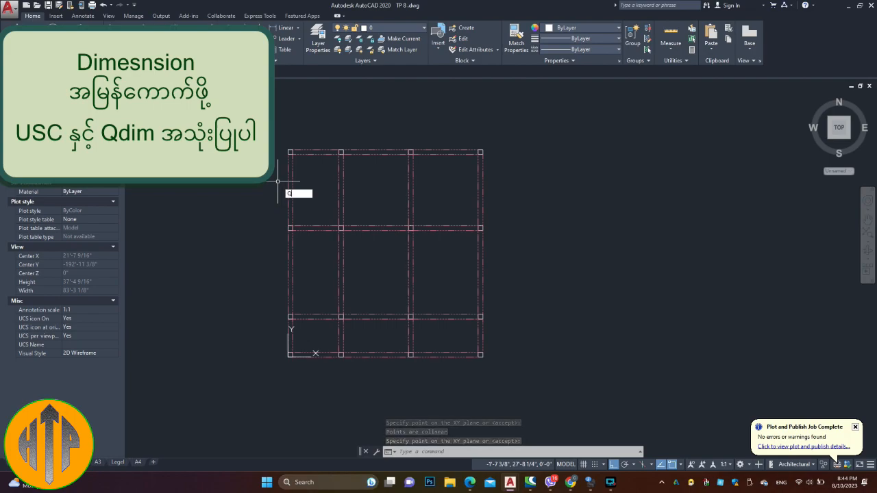
text(DIM)
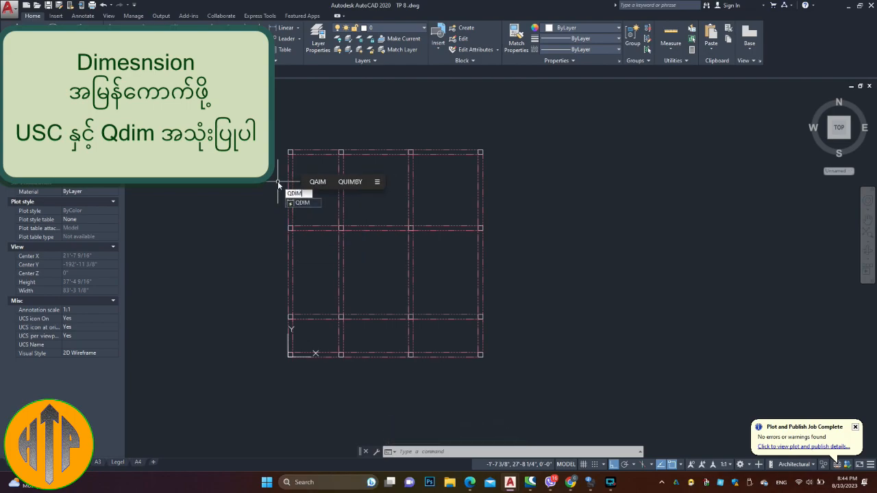
key(Return)
click(304, 183)
click(273, 192)
click(304, 251)
click(274, 269)
click(301, 331)
click(260, 335)
click(329, 336)
click(314, 363)
click(371, 342)
click(362, 373)
click(448, 330)
click(437, 378)
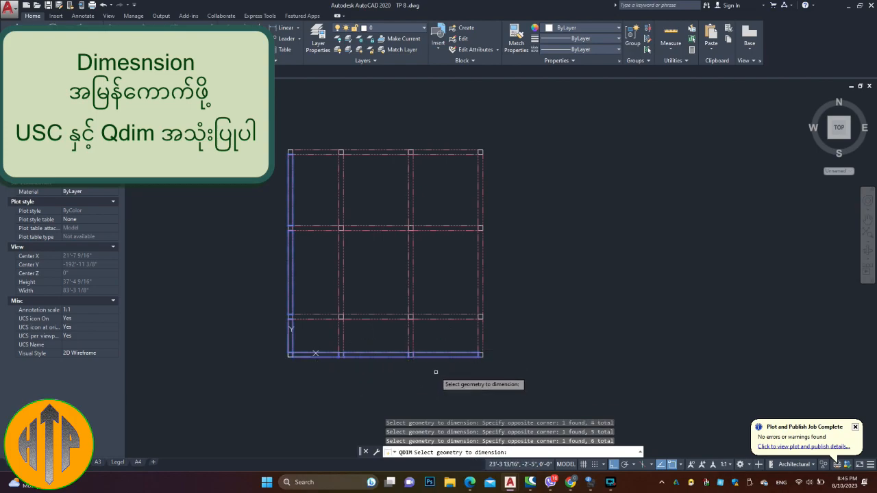
key(Return)
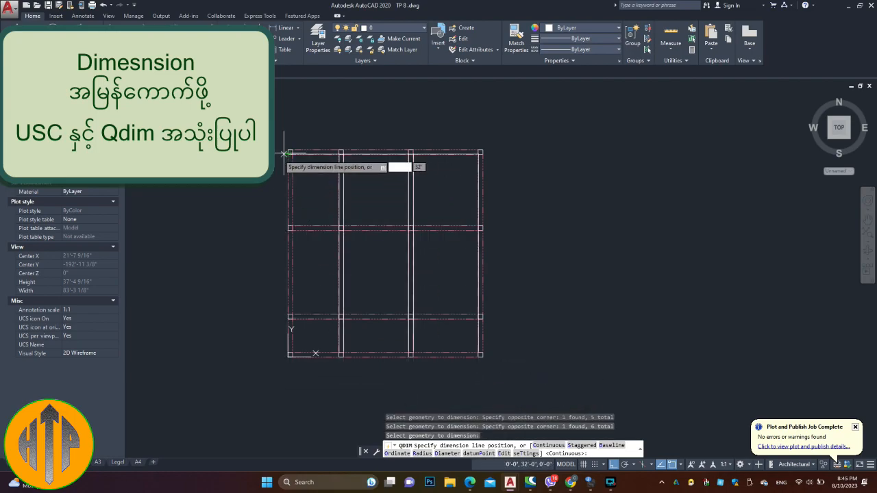
click(262, 209)
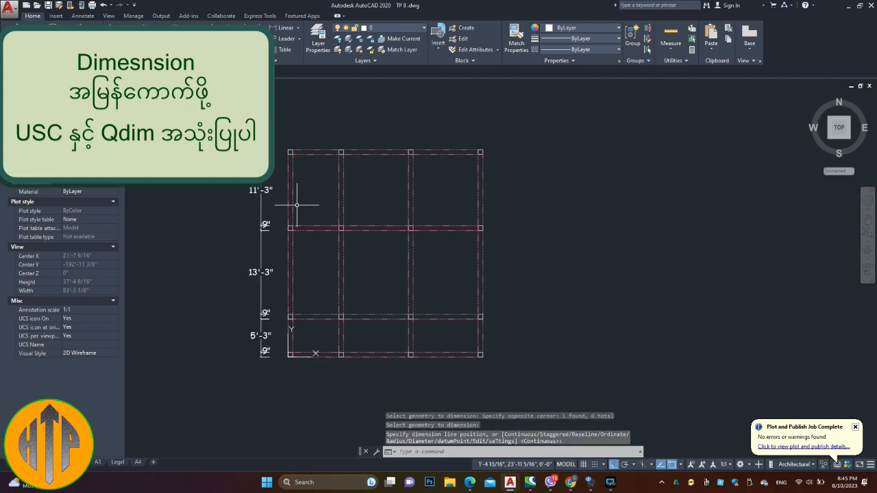
Set the UCS origin at the grid's lower-left corner, with X along the bottom edge and Y up the left edge.
scroll(271, 288, up, 4)
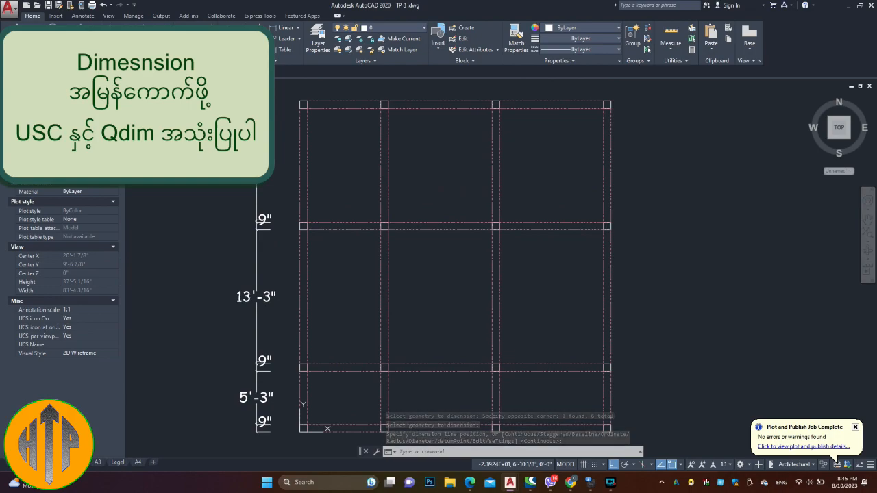
middle_drag(279, 364, 273, 306)
scroll(273, 306, down, 2)
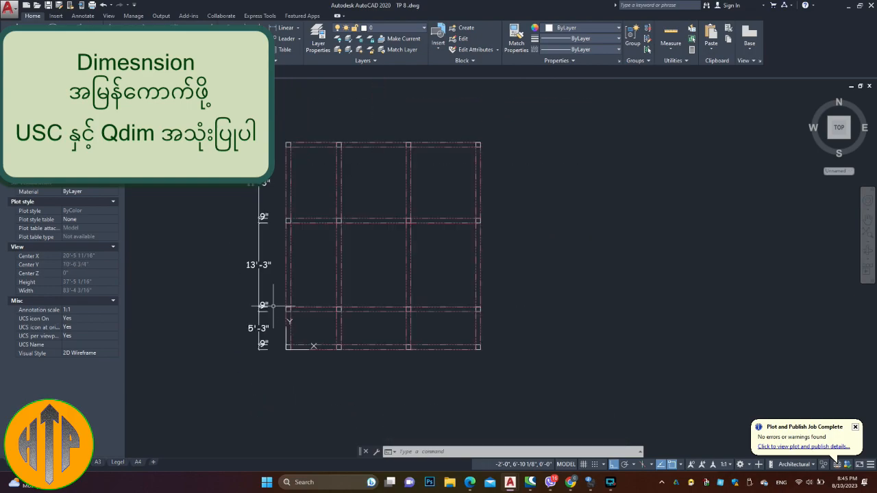
scroll(276, 303, up, 2)
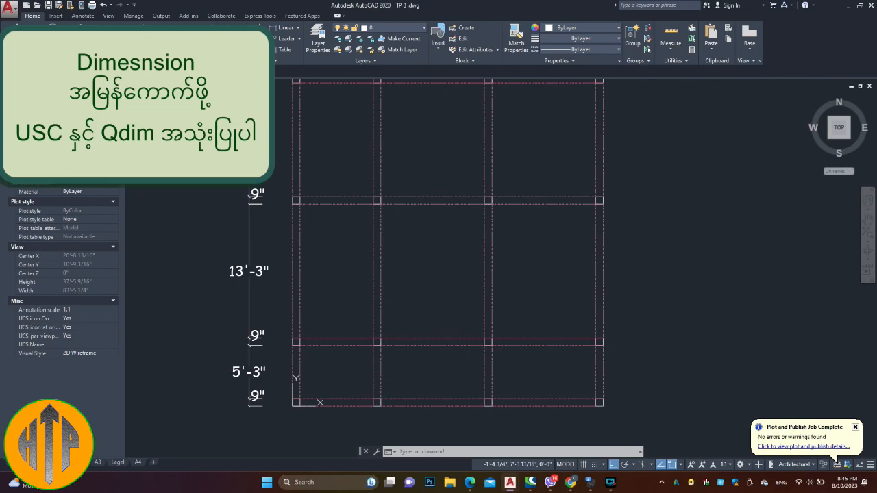
text(u)
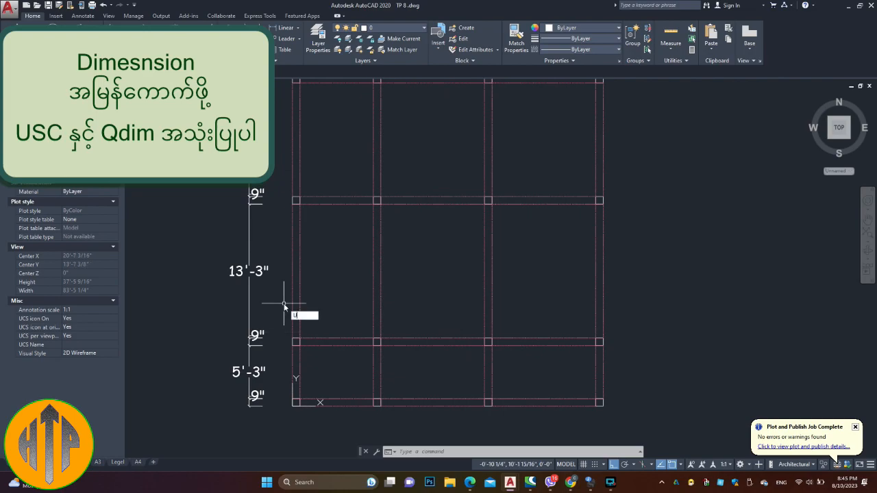
text(cs)
key(Return)
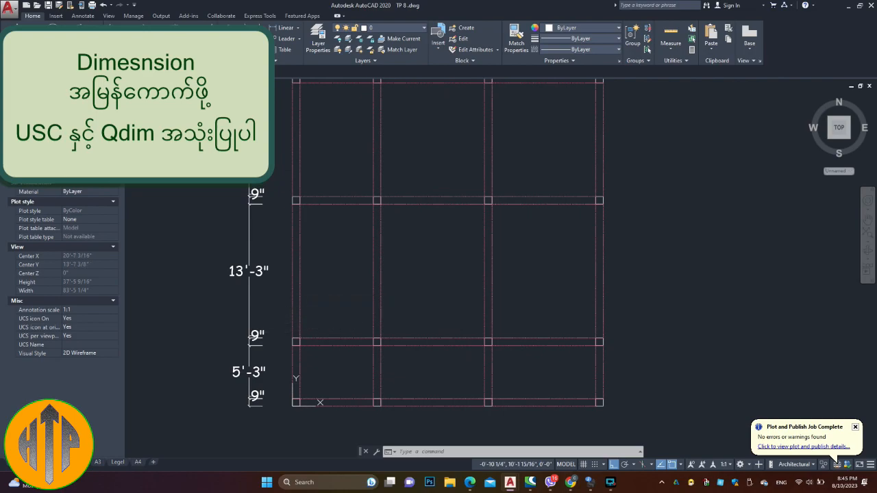
click(296, 403)
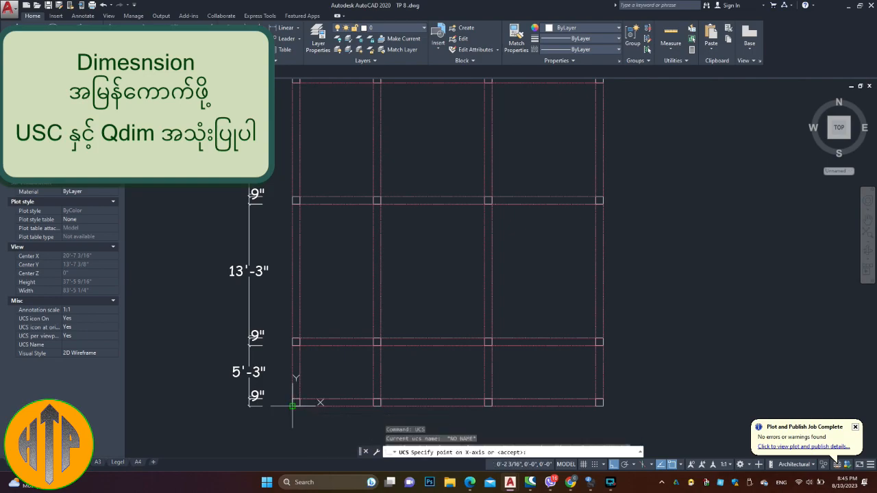
click(606, 403)
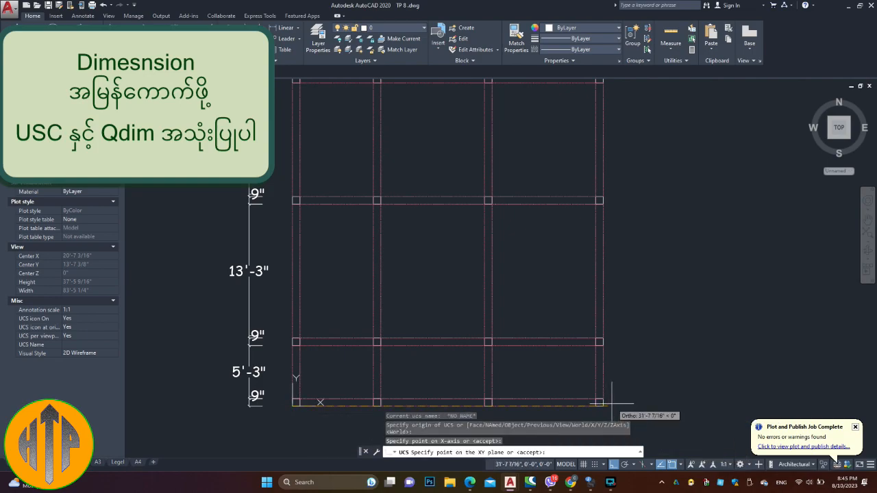
click(294, 407)
scroll(293, 408, down, 2)
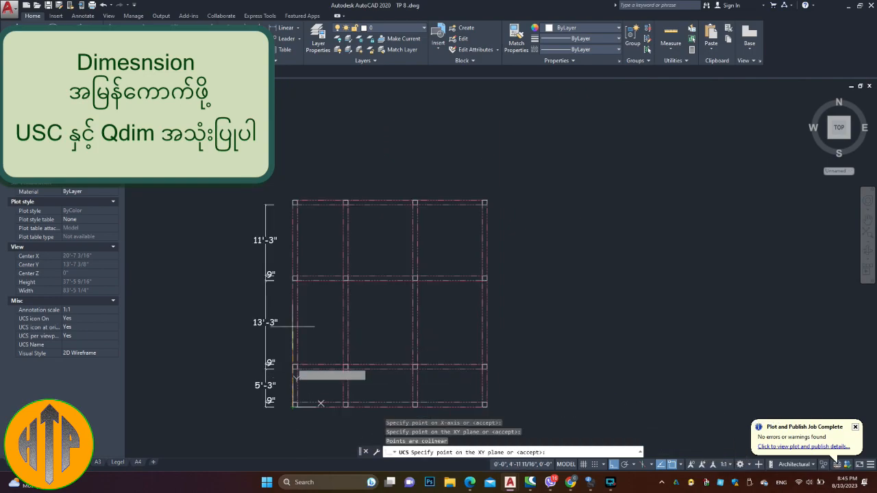
click(295, 191)
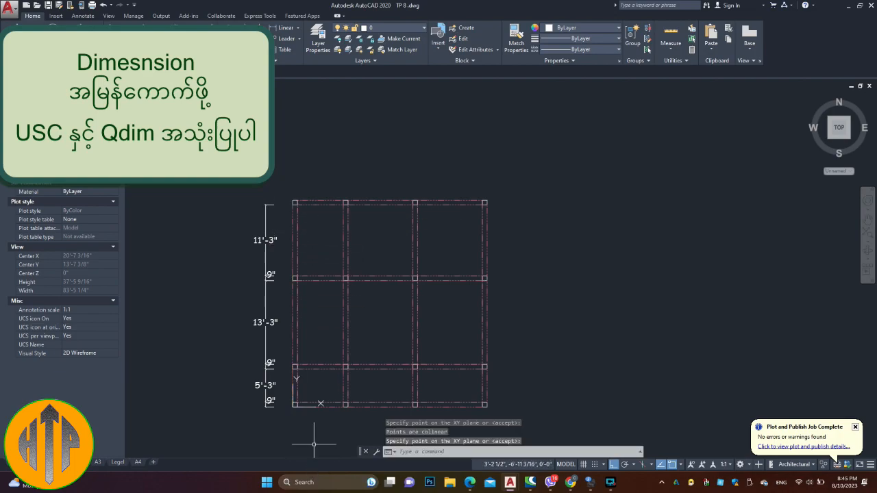
Use QDIM on the three lowest beam spans to place a continuous horizontal dimension chain below the plan.
text(q)
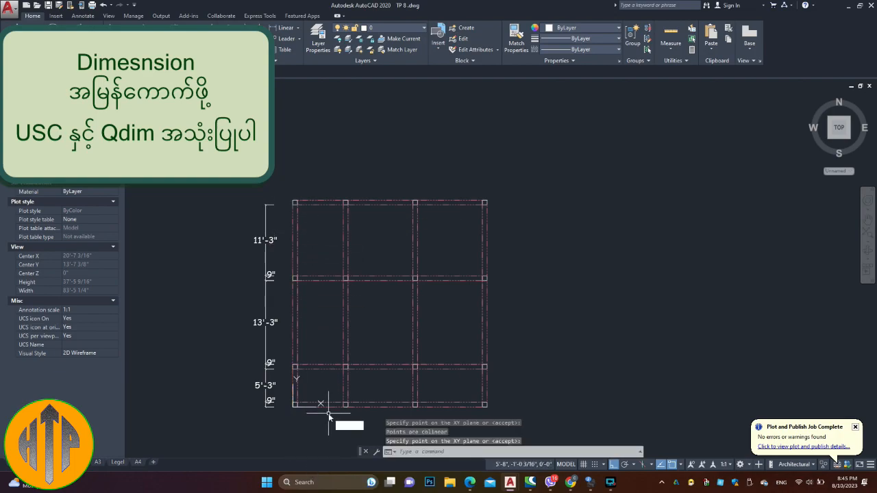
text(dim)
key(Return)
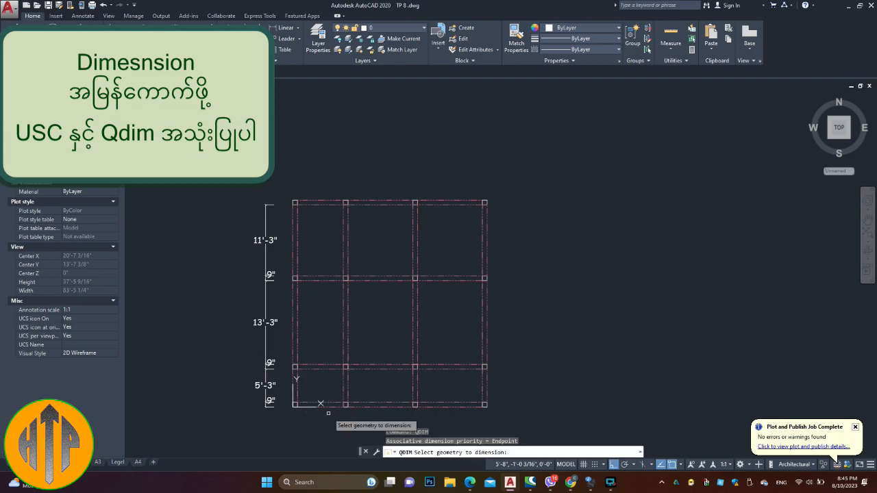
middle_drag(383, 369, 371, 305)
click(381, 315)
click(367, 377)
click(448, 324)
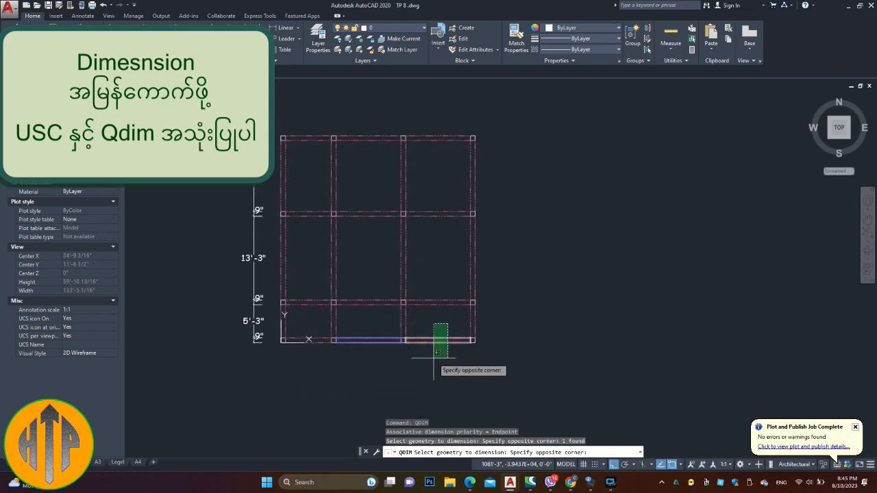
click(434, 357)
click(307, 335)
click(309, 365)
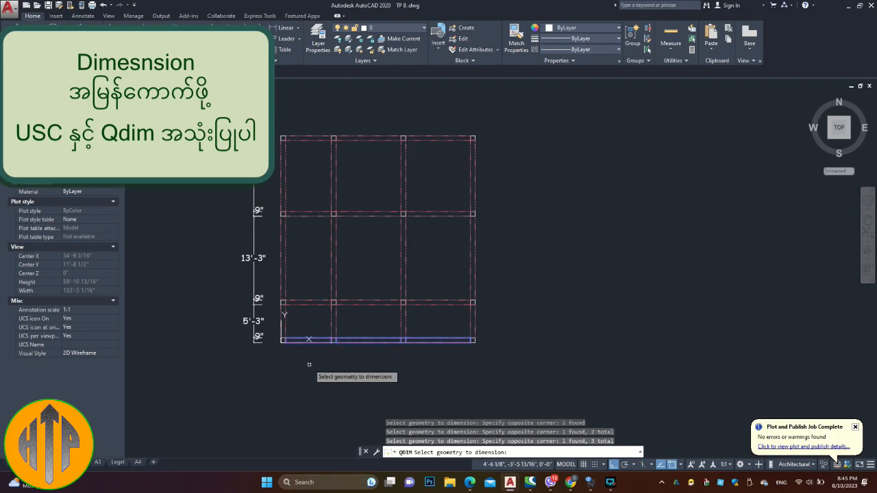
key(Return)
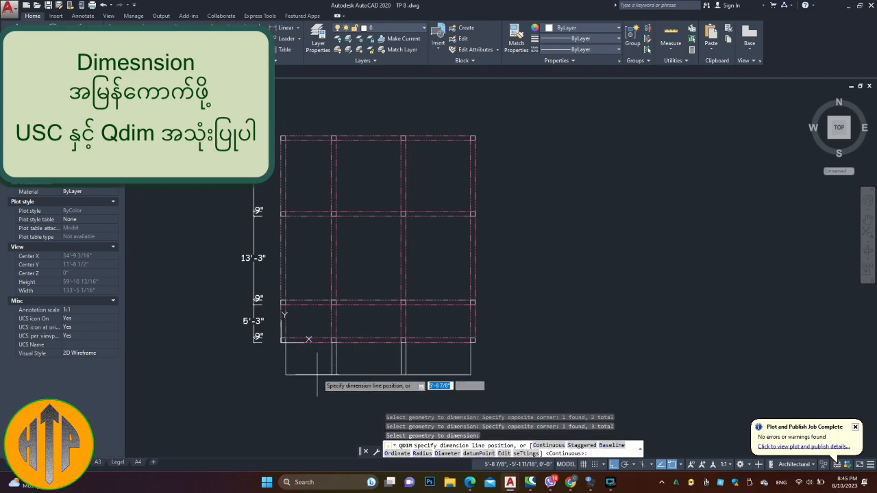
click(319, 373)
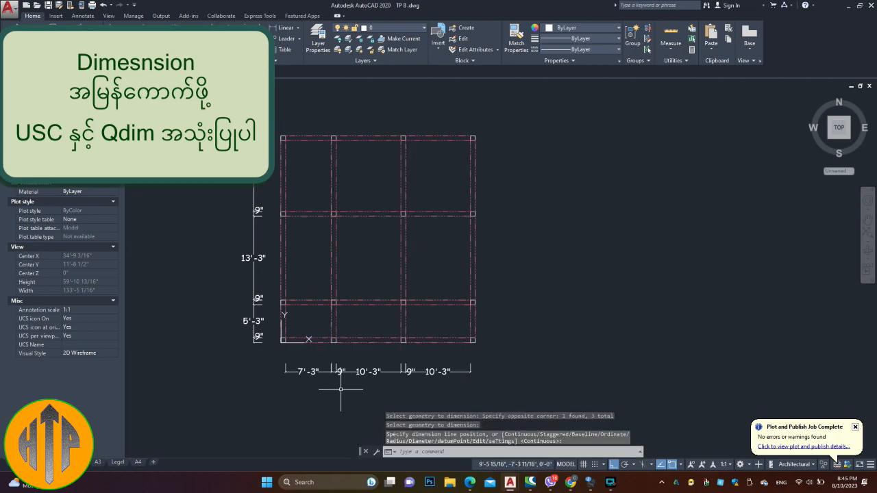
scroll(343, 385, up, 3)
scroll(411, 363, up, 4)
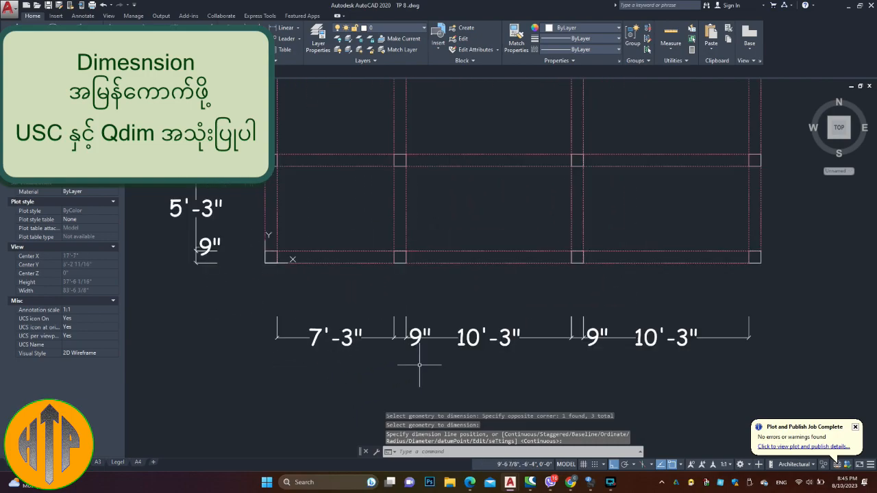
scroll(562, 364, down, 3)
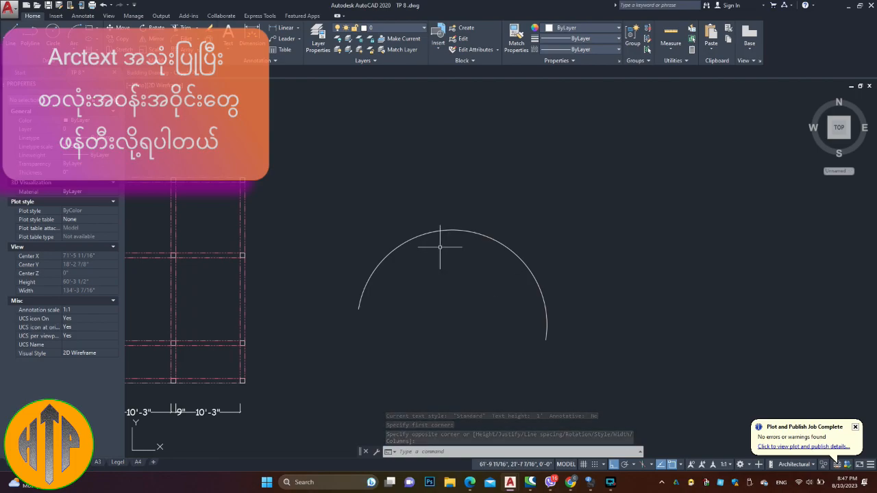
Add the multiline text "HTP CIVIL ENGINEERING" just above the arc.
text(t)
key(Return)
click(381, 210)
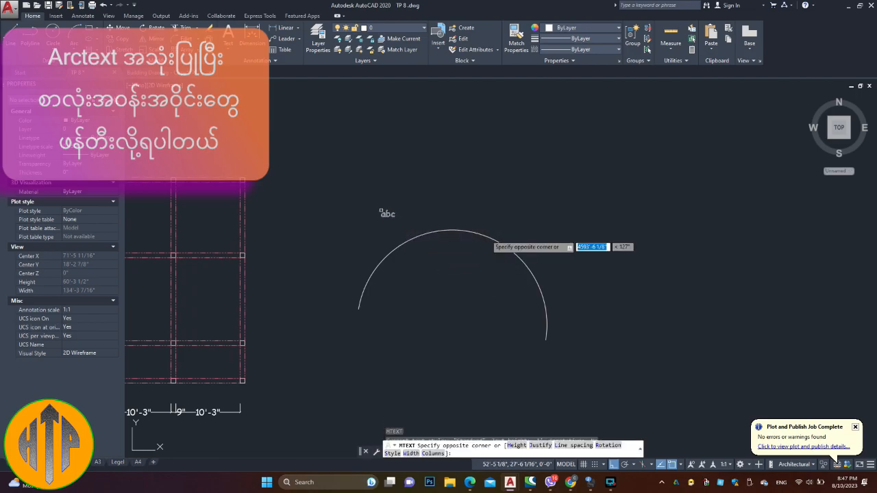
click(535, 251)
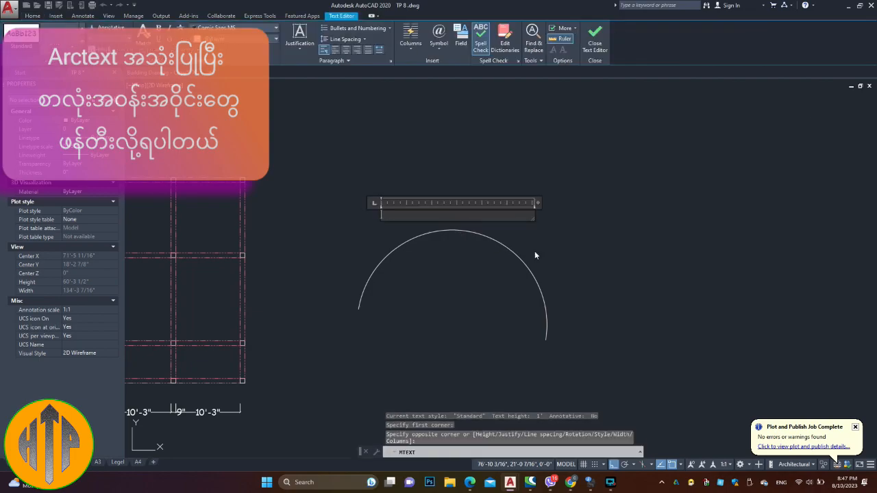
key(Caps_Lock)
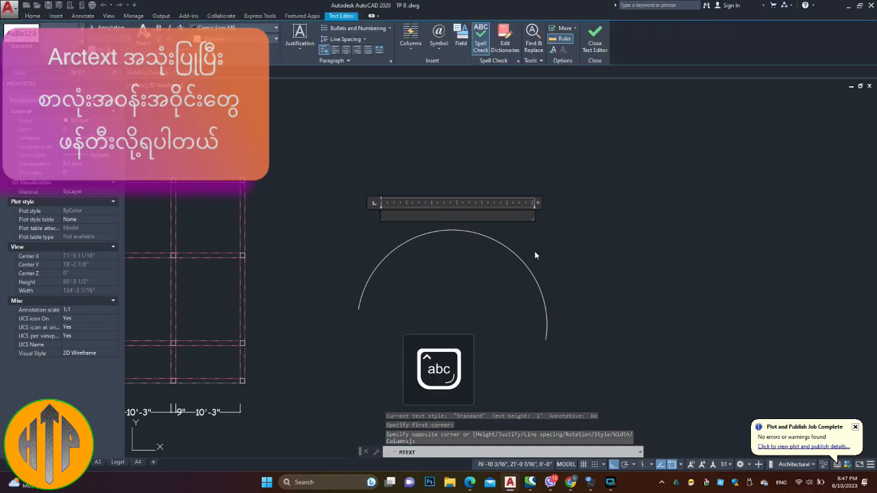
key(Caps_Lock)
text(HTP CIVIL ENGINEERING)
click(529, 256)
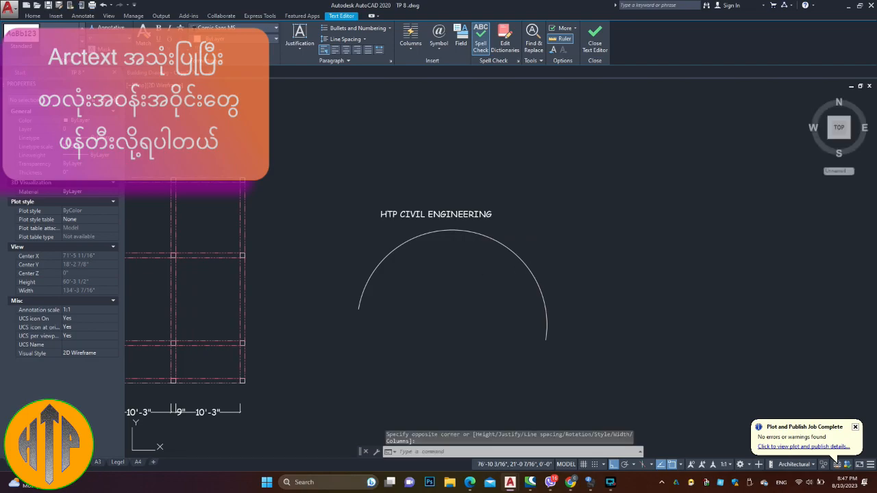
Move the "HTP CIVIL ENGINEERING" text a short distance horizontally to the right above the arc.
text(m)
key(Return)
click(455, 206)
click(460, 214)
key(Return)
click(535, 216)
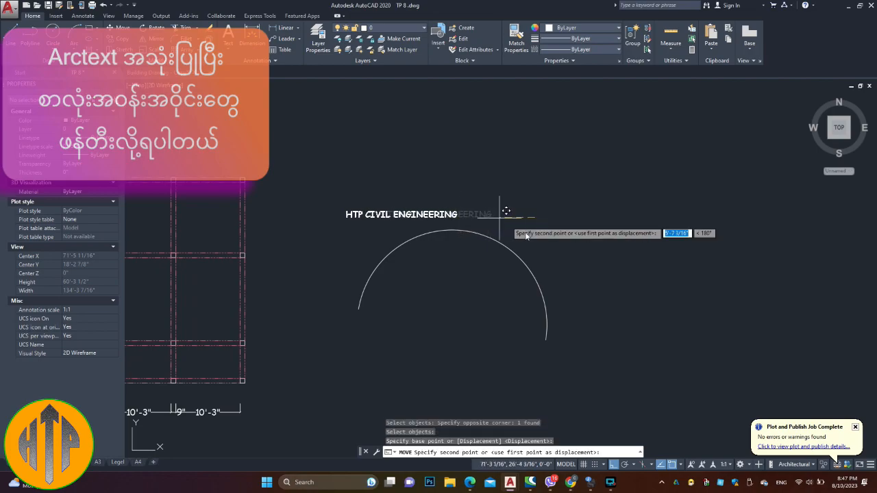
click(564, 227)
Erase the straight "HTP CIVIL ENGINEERING" text above the arc.
click(532, 204)
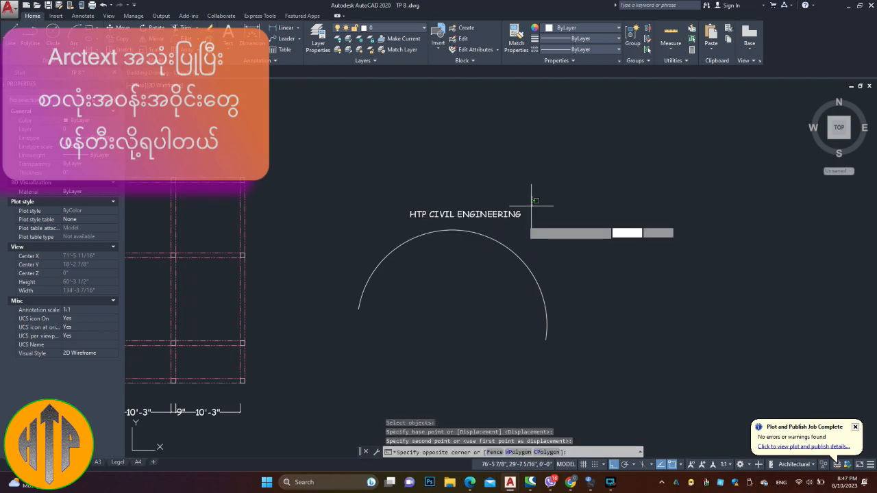
click(458, 248)
key(Delete)
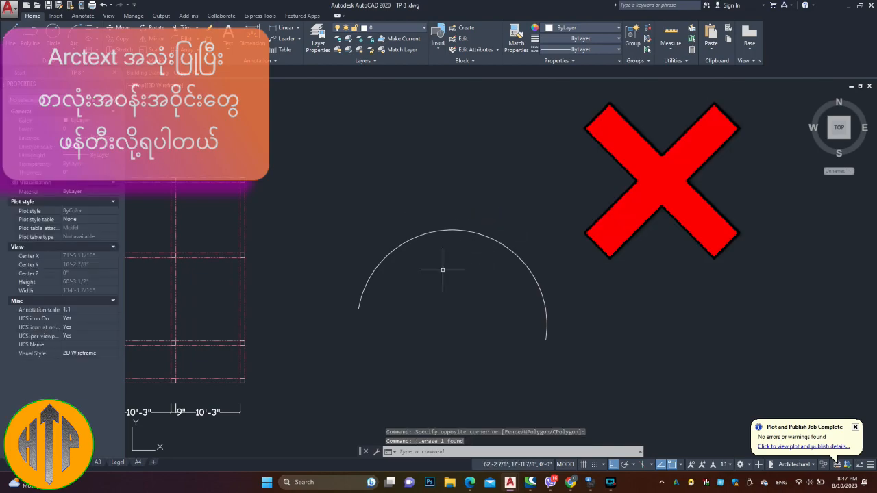
Start ARCTEXT on the arc and enter "HTP CIVIL ENGINEERING" as the arc-aligned text.
middle_drag(443, 270, 441, 274)
text(ART)
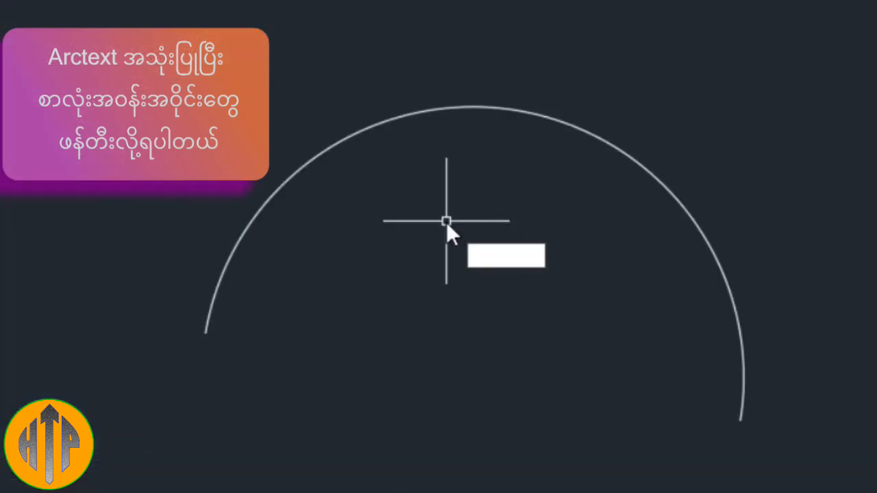
key(BackSpace)
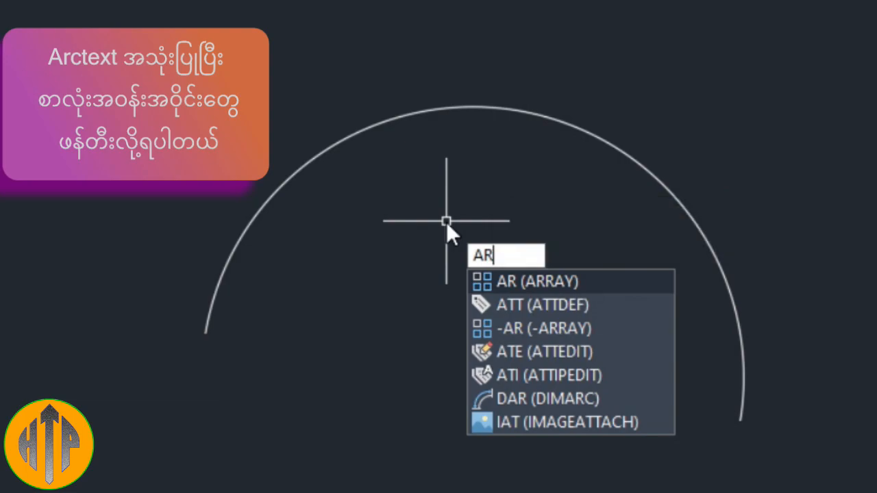
text(CT)
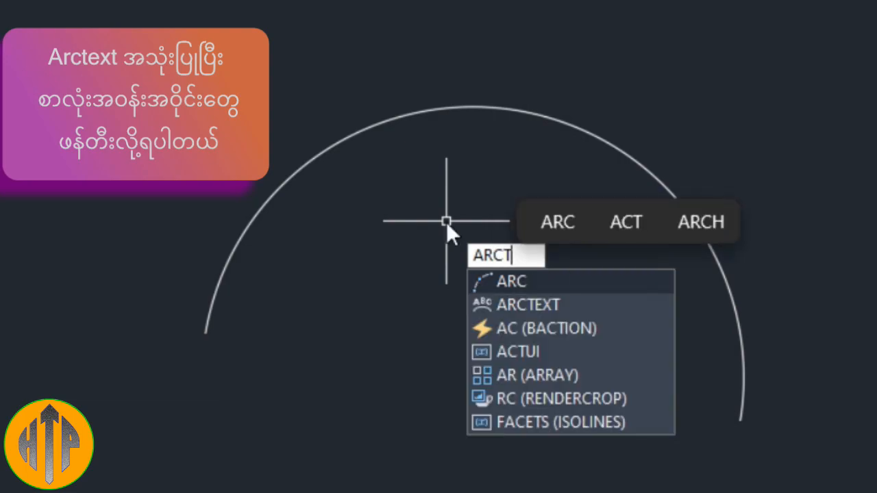
key(Down)
key(Return)
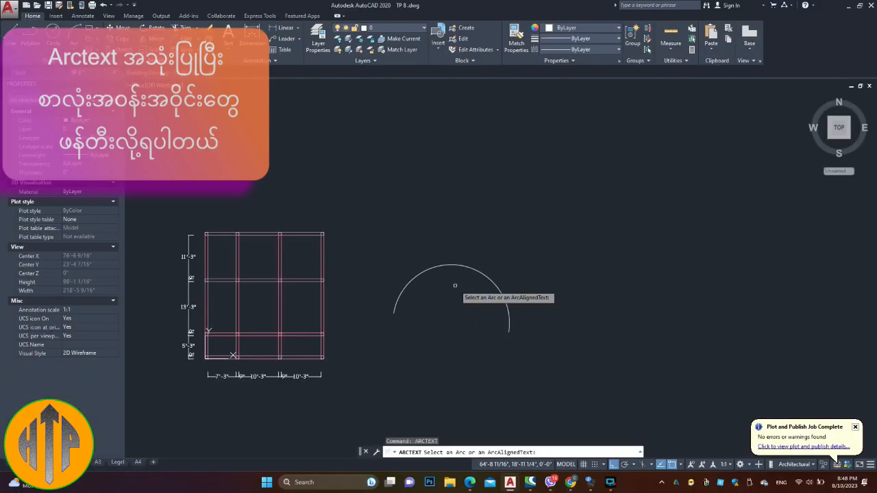
click(467, 267)
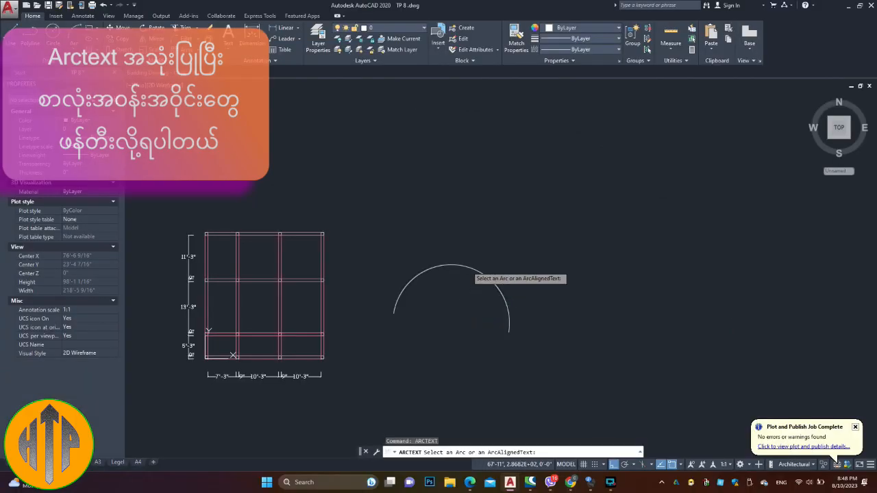
text(H)
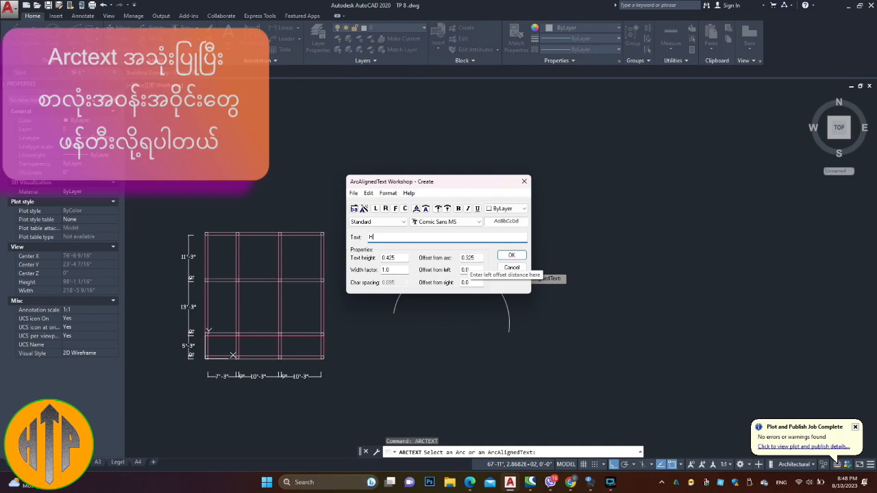
text(TP CIVIL ENGINEER)
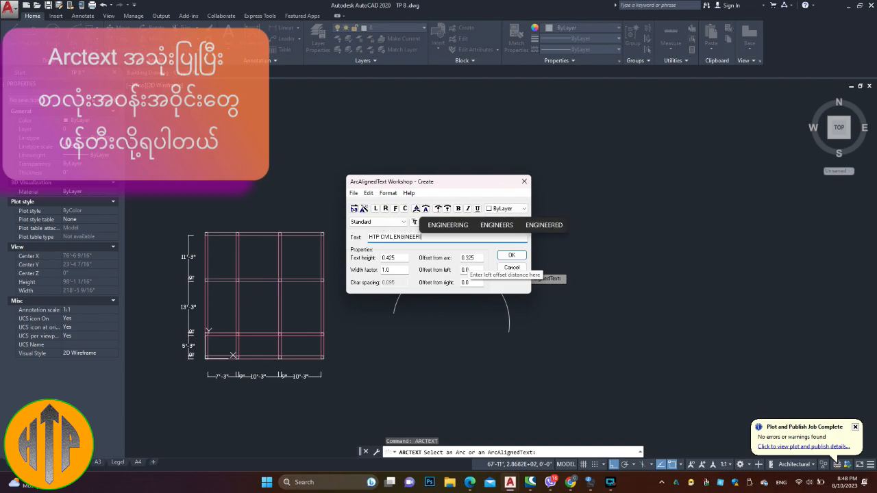
text(ING)
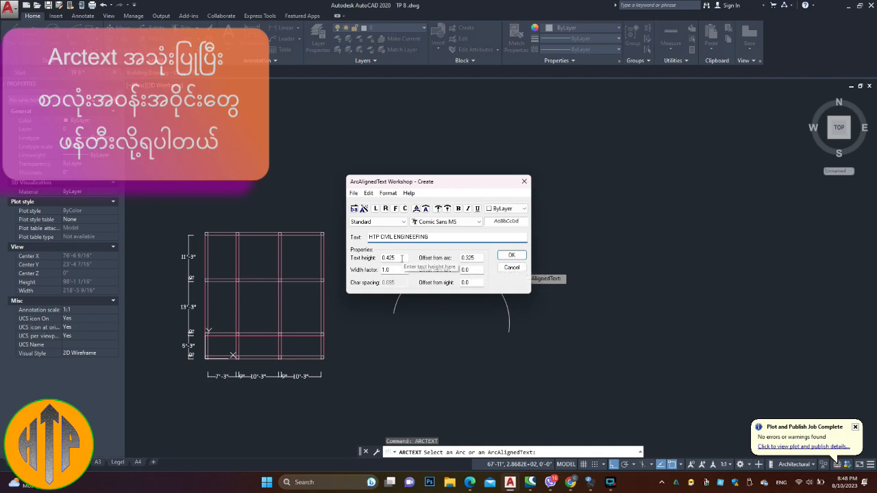
Create the arc-aligned text with a text height of 2.
drag(402, 257, 379, 259)
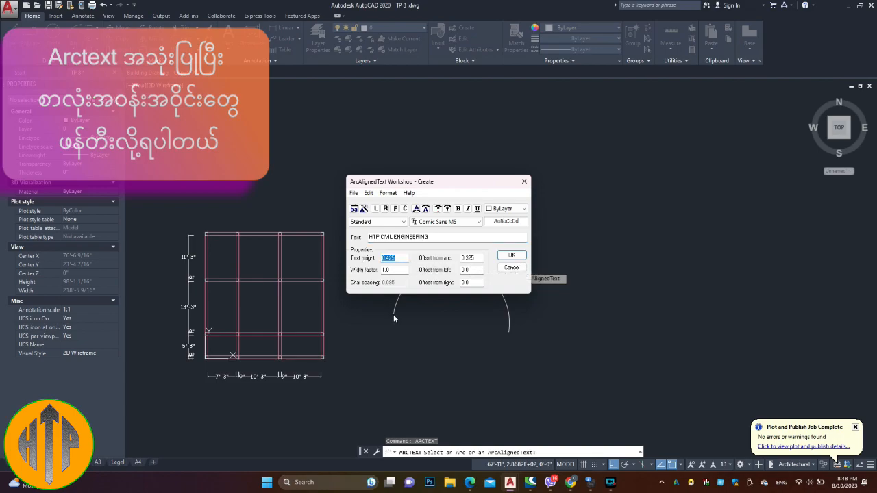
text(1)
click(511, 256)
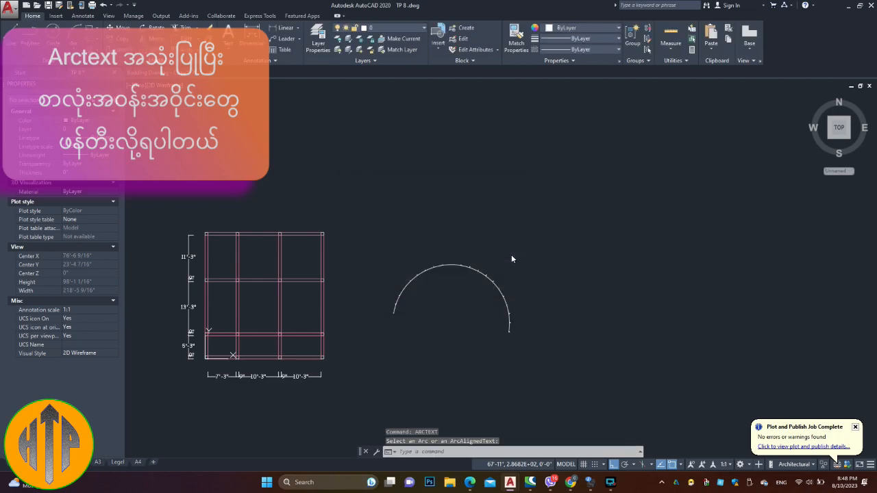
Set the height of the "HTP CIVIL ENGINEERING" arc text to 15.
scroll(512, 288, up, 5)
click(353, 216)
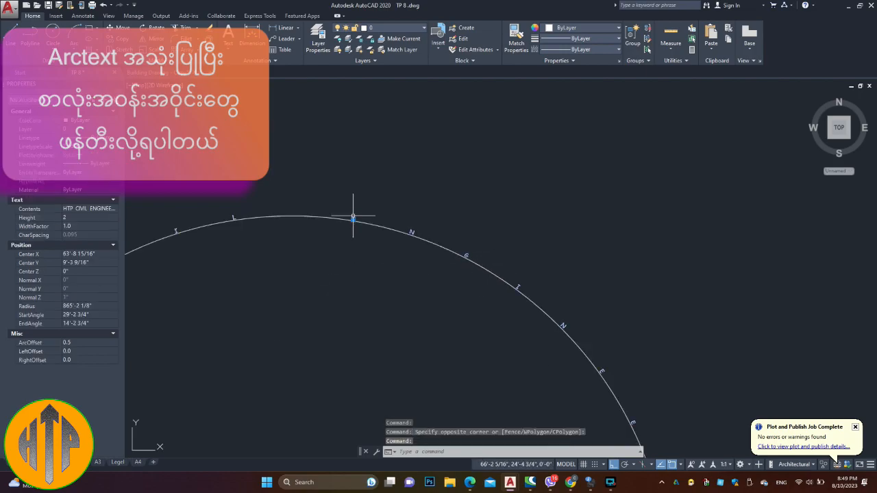
click(83, 217)
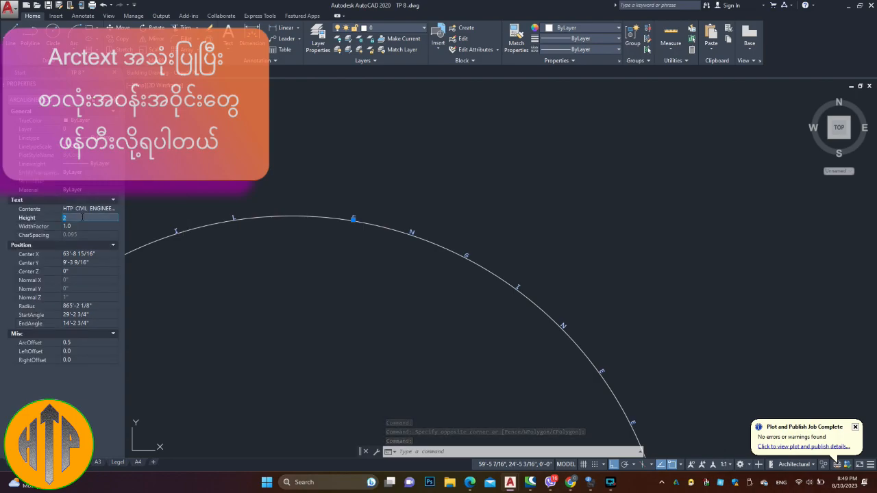
text(15)
key(Tab)
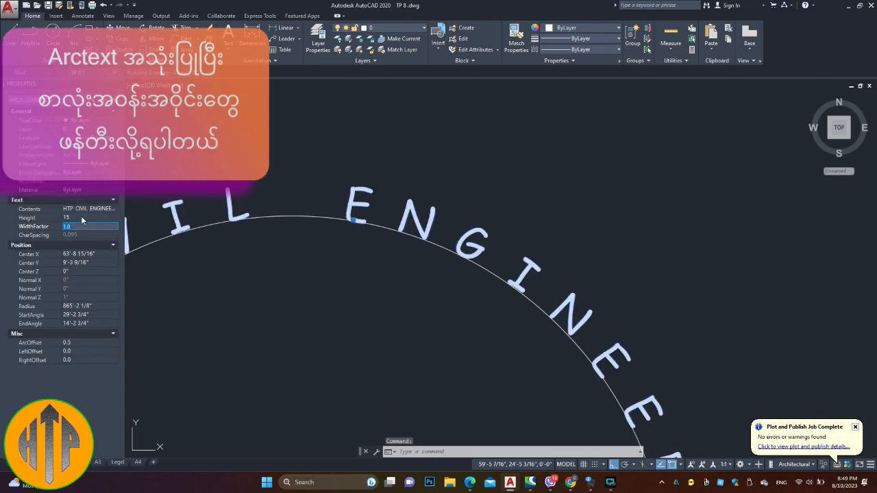
Try a width factor of 2 on the arc text and set it back to 1.
scroll(199, 199, down, 5)
middle_drag(202, 218, 299, 220)
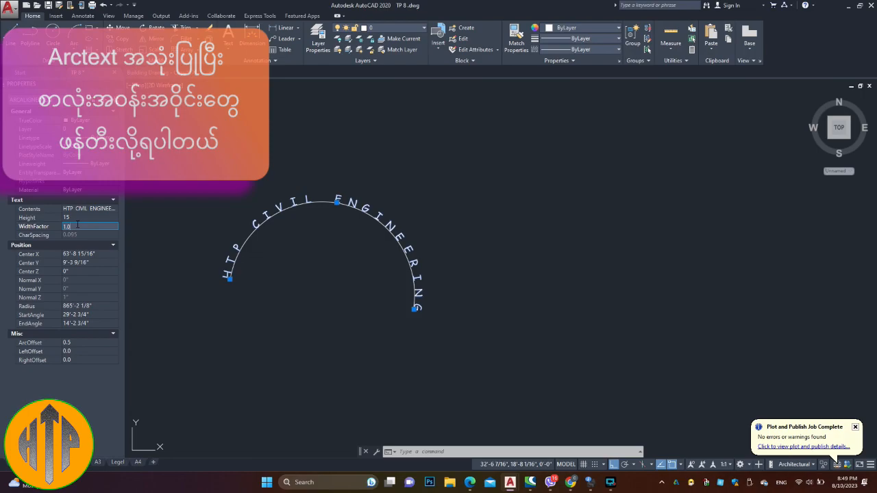
text(2)
key(Return)
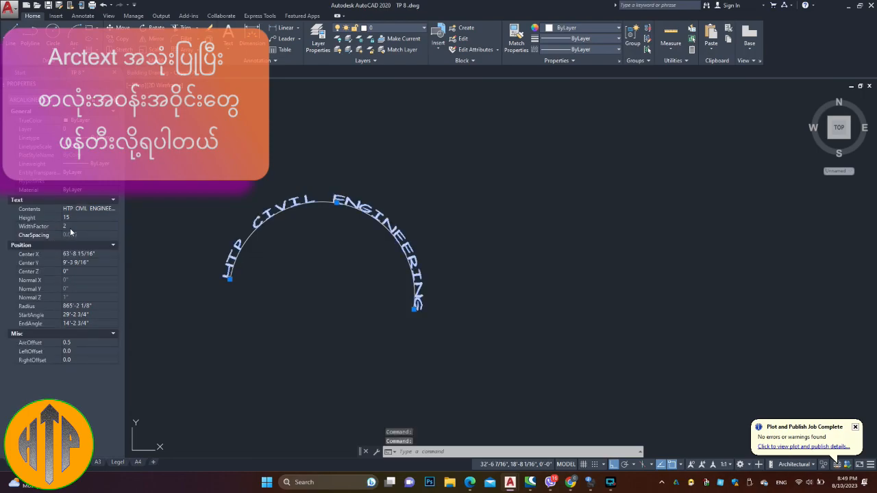
click(70, 227)
text(1)
key(Return)
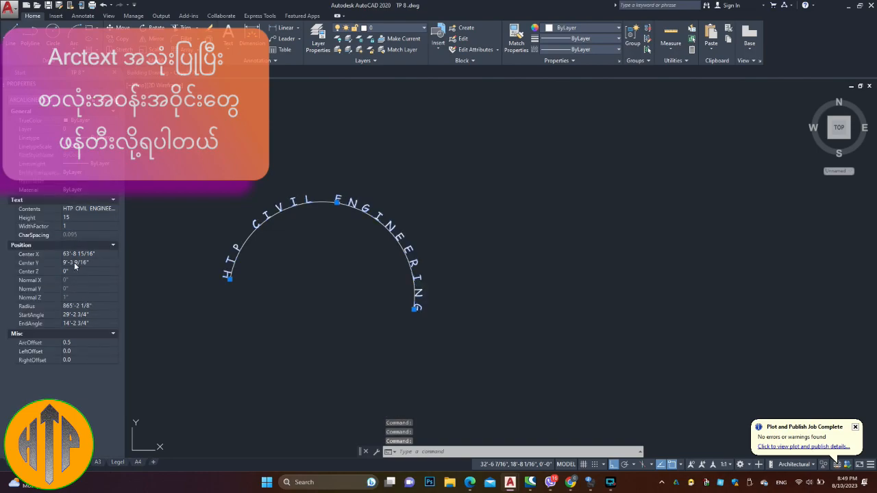
Try arc offsets of 1, 2 and 5 on the arc text.
click(80, 342)
text(1)
key(Tab)
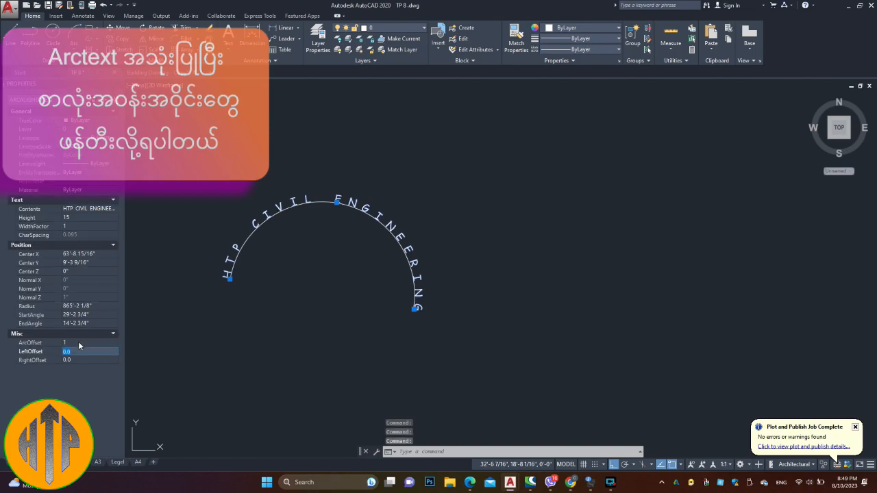
click(81, 343)
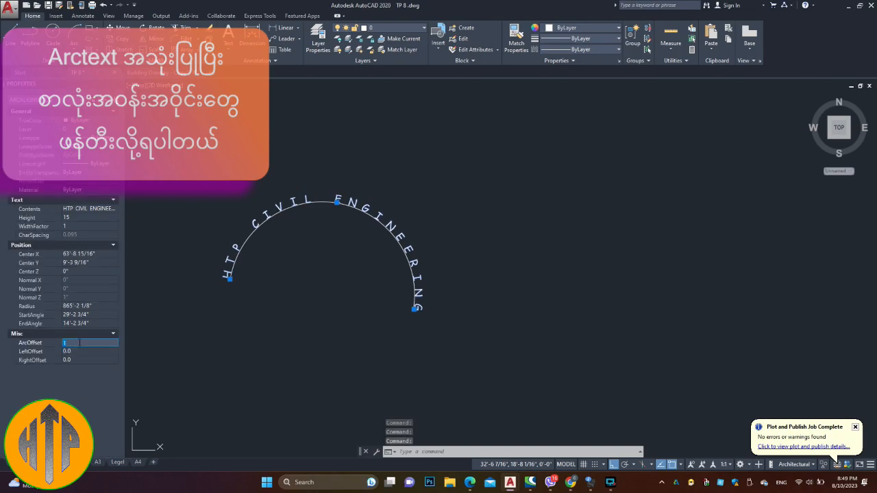
text(2)
key(Tab)
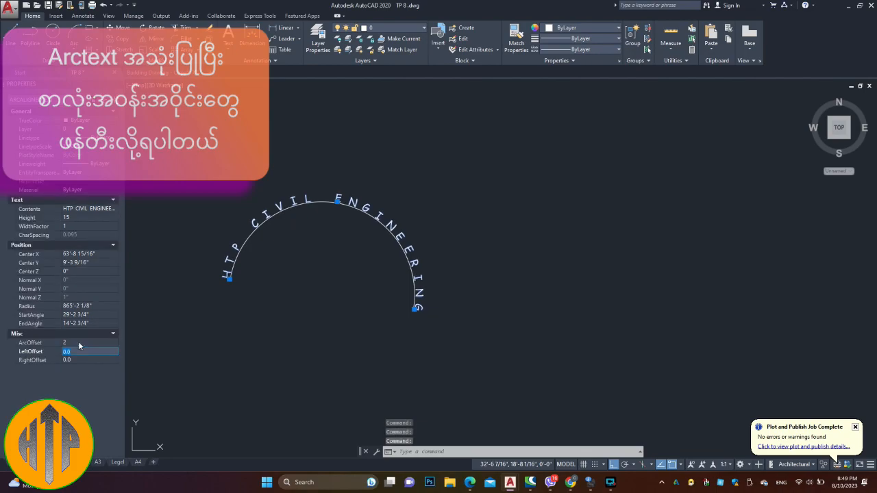
click(78, 343)
text(5)
key(Tab)
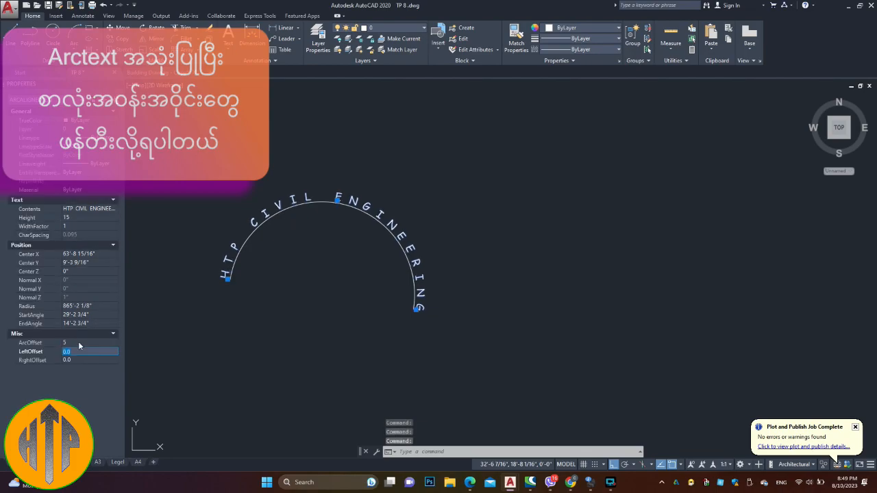
Set the arc text's offset from the arc to 12 and deselect the text.
scroll(260, 277, up, 2)
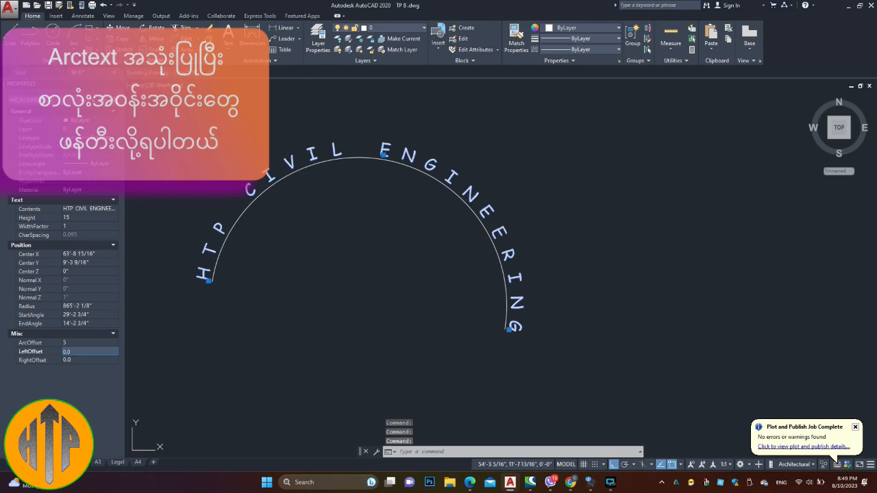
click(88, 342)
text(1)
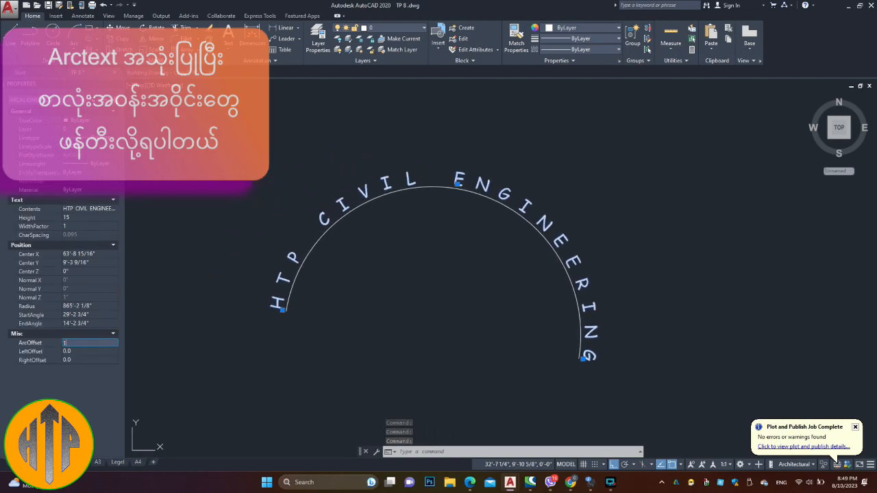
text(2)
key(Tab)
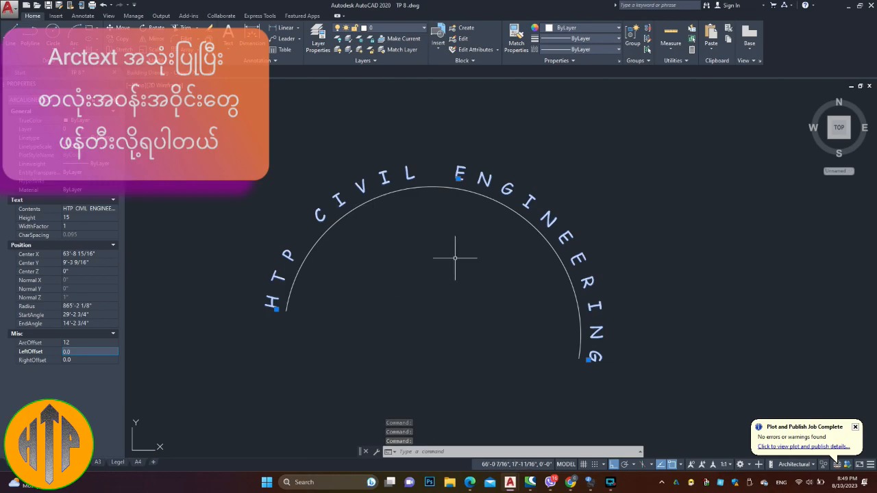
key(Escape)
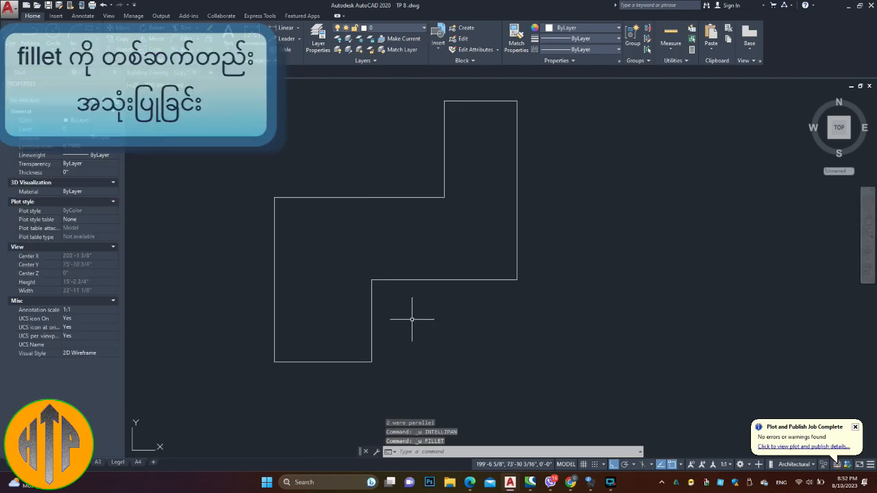
Fillet the lower inner corner of the stepped outline with a radius of 12.
text(f)
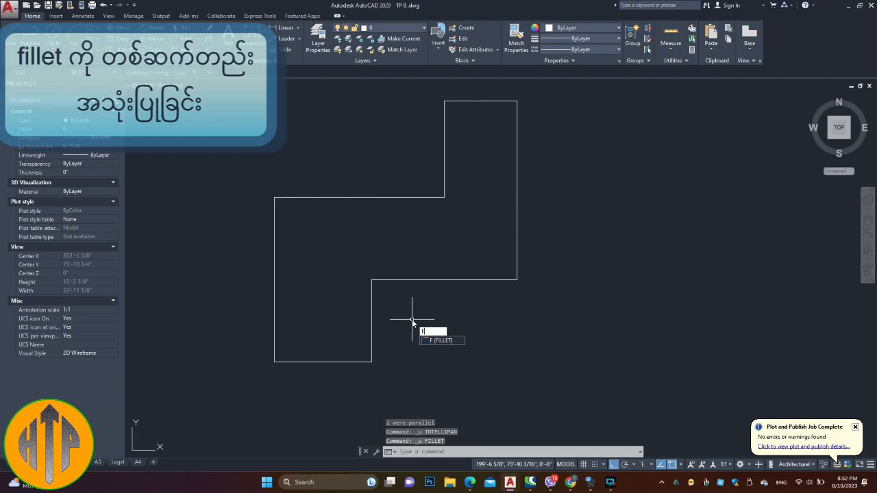
key(Return)
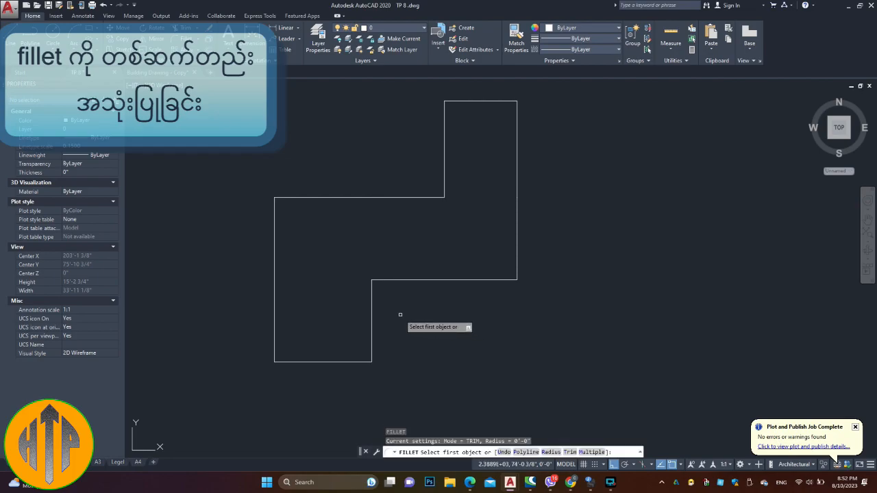
text(R)
key(Return)
text(12)
key(Return)
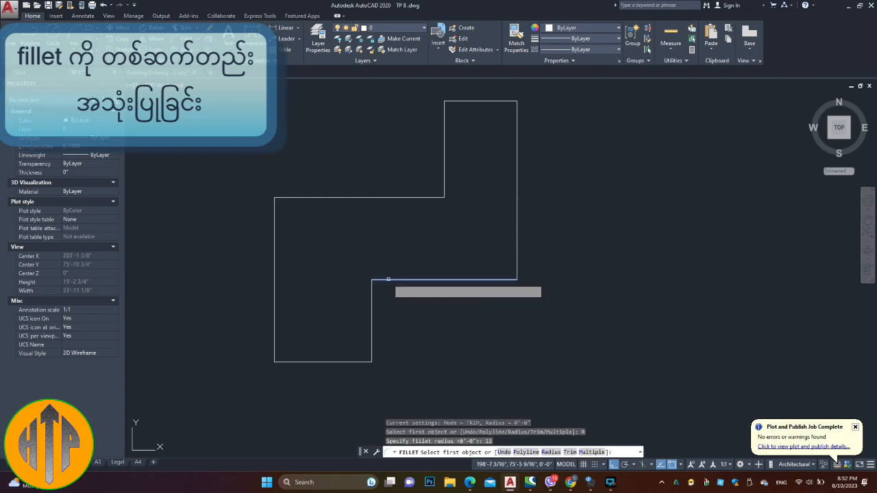
click(385, 279)
click(370, 298)
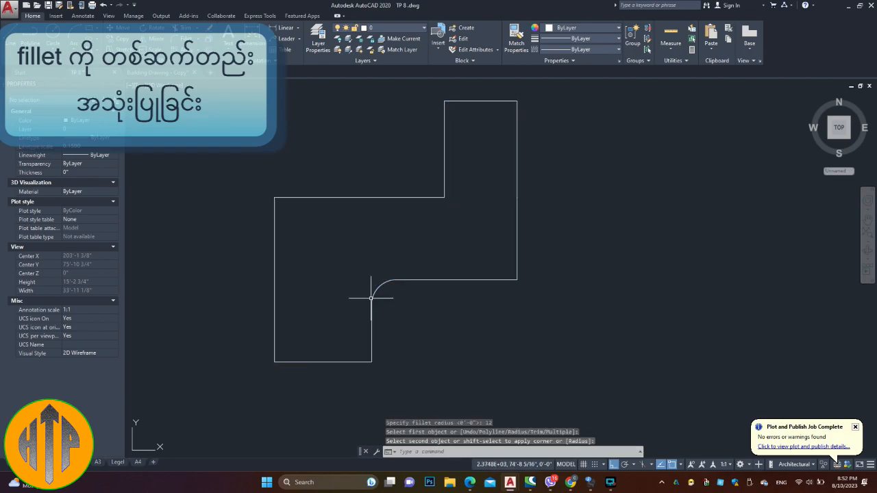
Fillet the upper inner corner and the upper-left outer corner of the stepped outline with the same radius.
key(Return)
click(444, 185)
click(430, 197)
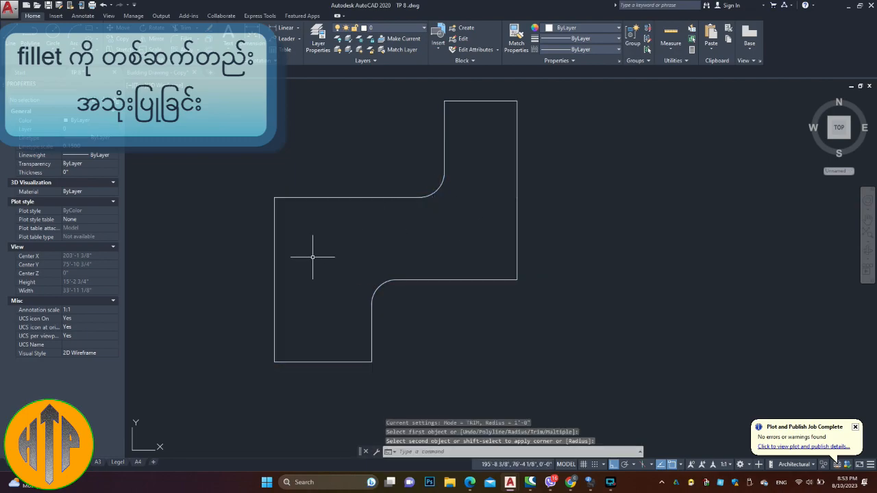
key(Return)
click(298, 197)
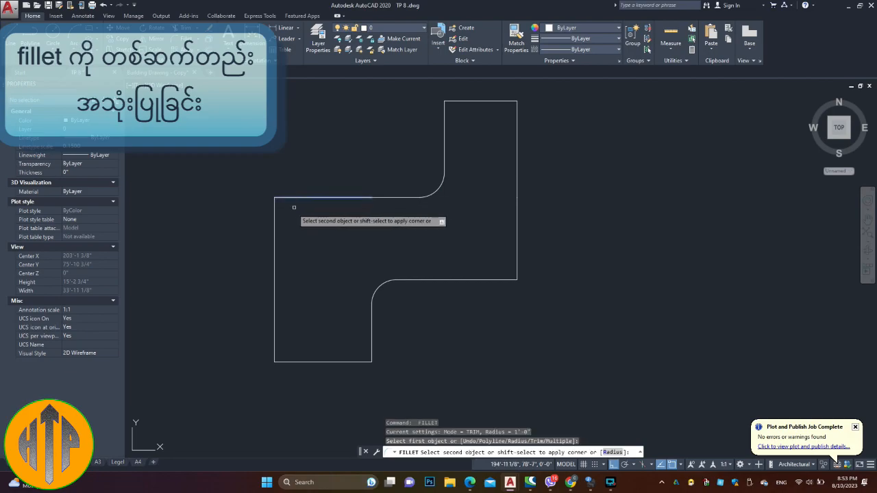
click(275, 222)
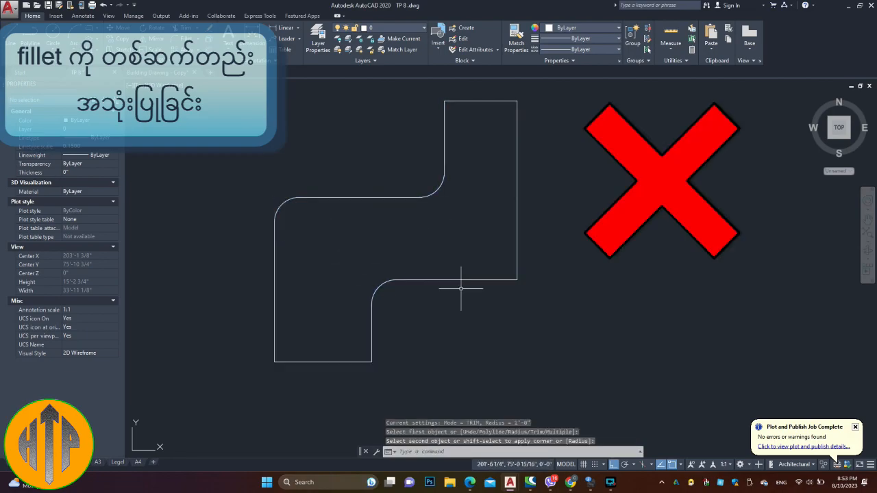
Undo the three corner fillets on the stepped outline.
key(Escape)
key(ctrl+z)
key(ctrl+z)
key(ctrl+z)
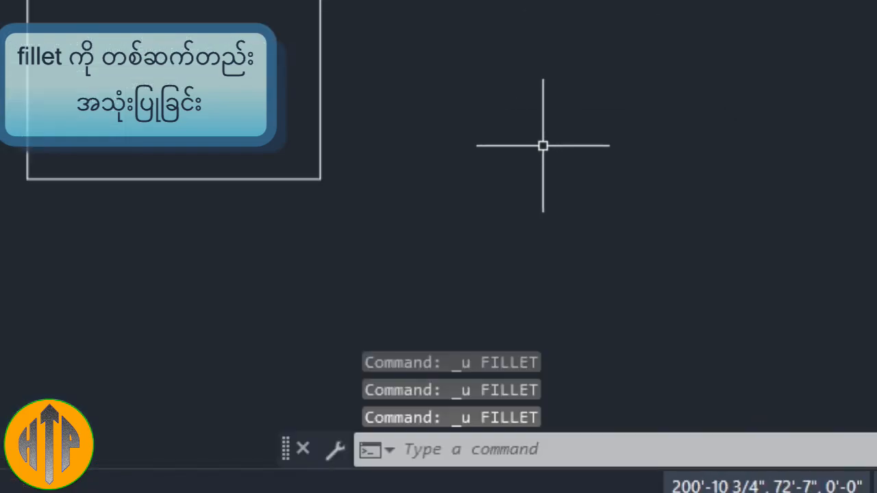
Fillet all corners of the stepped outline at once with a radius of 5 using the Fillet command's Polyline option.
text(f)
key(Return)
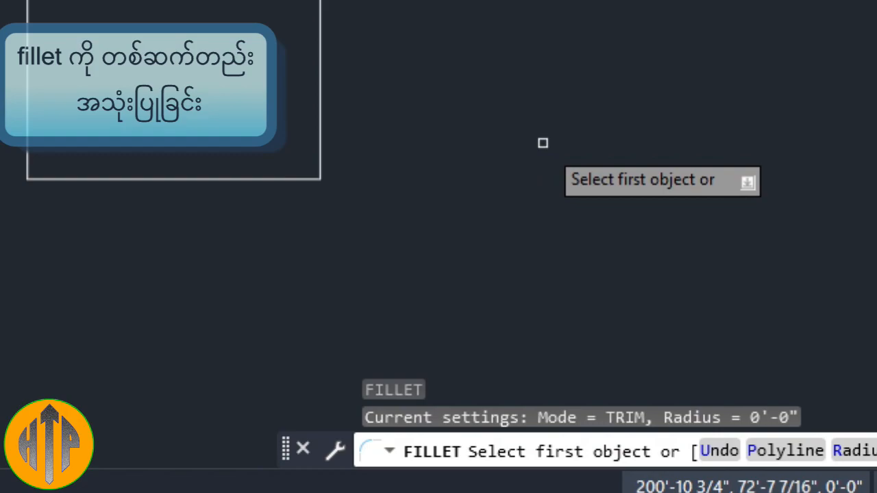
key(Return)
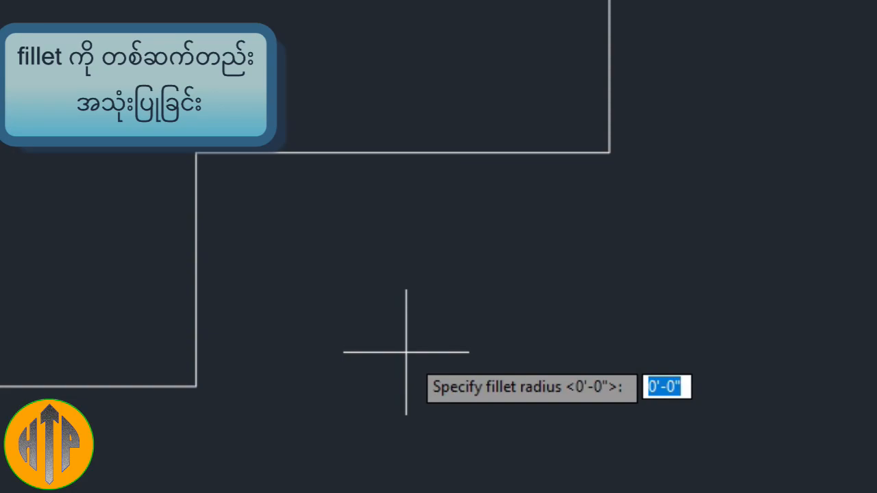
text(5)
key(Return)
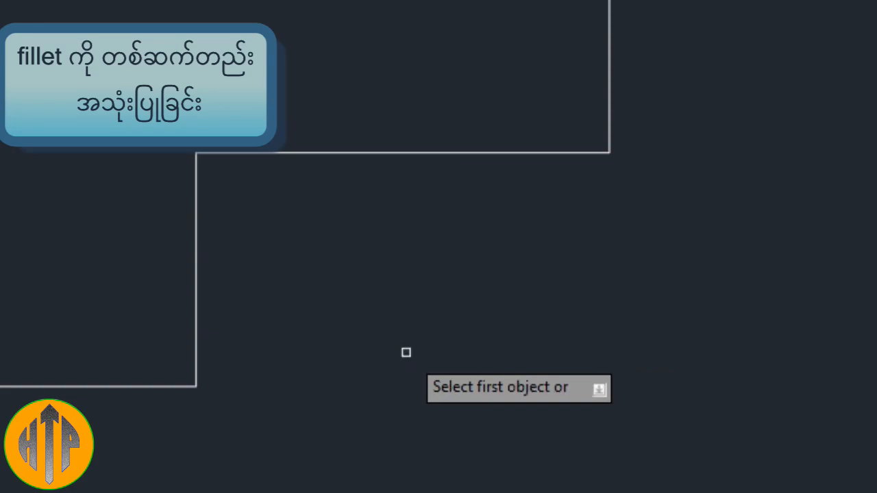
text(P)
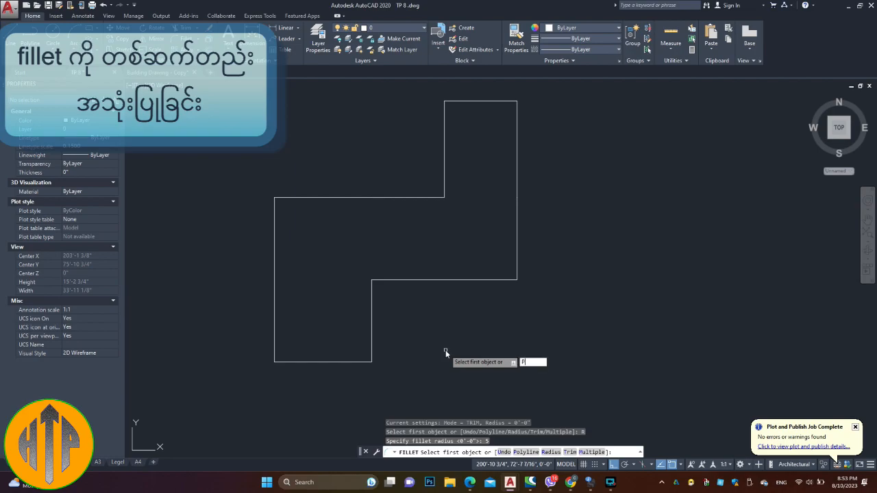
key(Return)
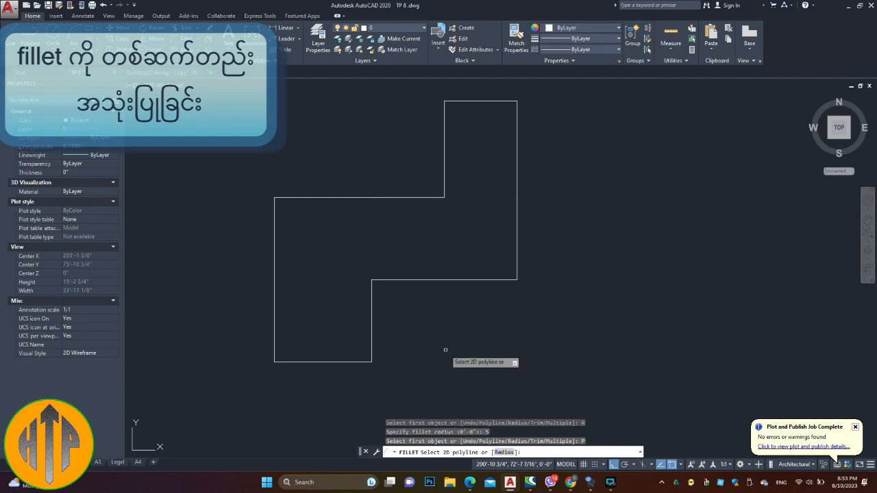
click(431, 280)
scroll(429, 269, up, 2)
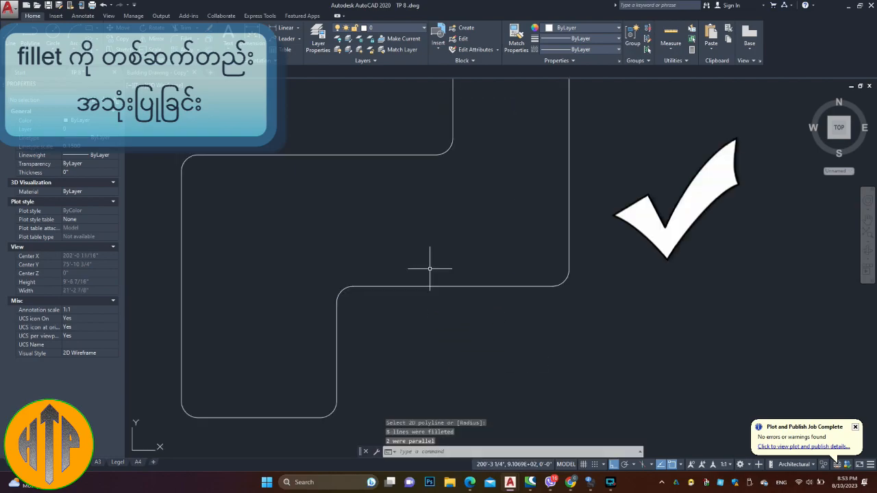
scroll(477, 299, down, 3)
mouse_move(508, 326)
middle_down()
mouse_move(472, 330)
mouse_move(460, 321)
middle_up()
scroll(460, 320, up, 2)
scroll(460, 320, down, 2)
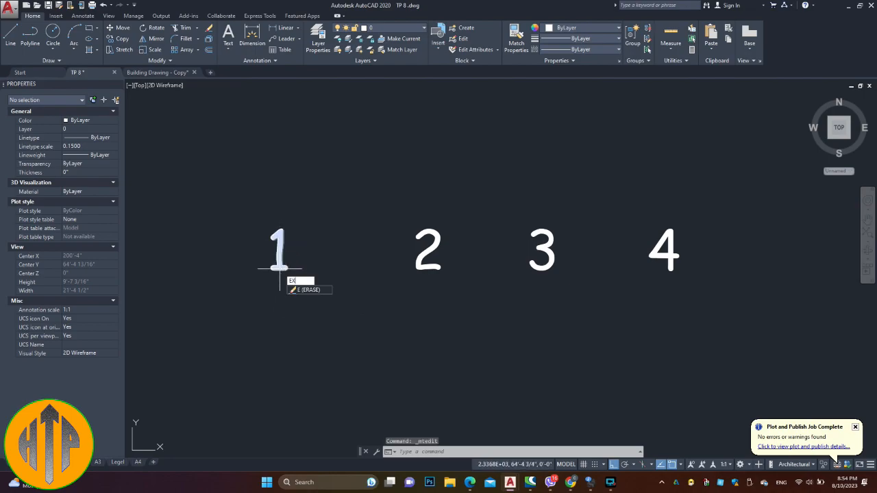
text(RE)
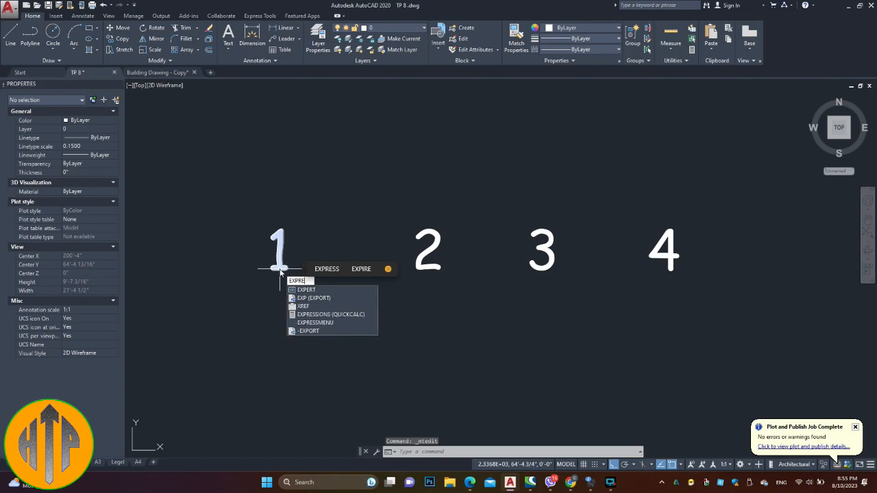
text(S)
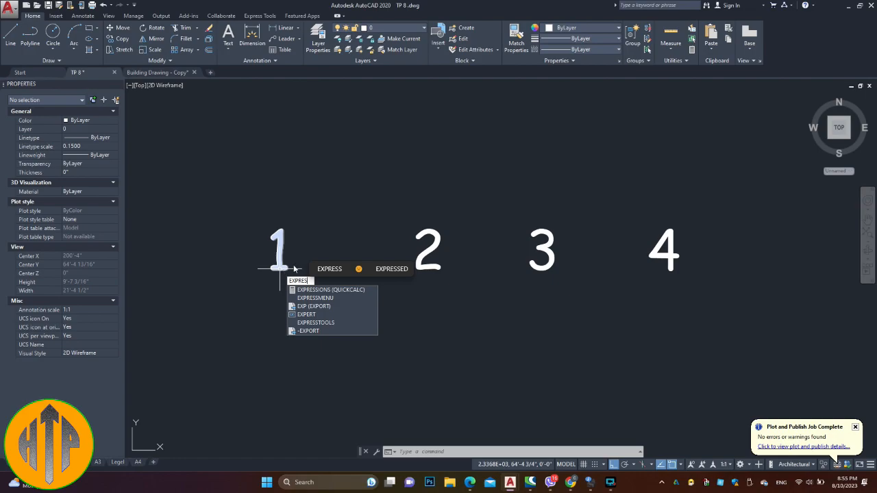
key(Escape)
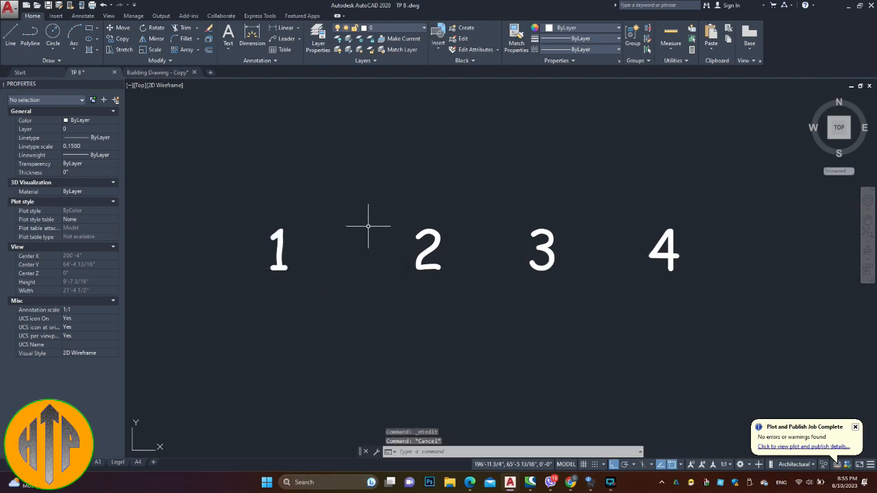
Enclose the number 1 in a variable-size circle with an offset factor of 0.35.
click(260, 16)
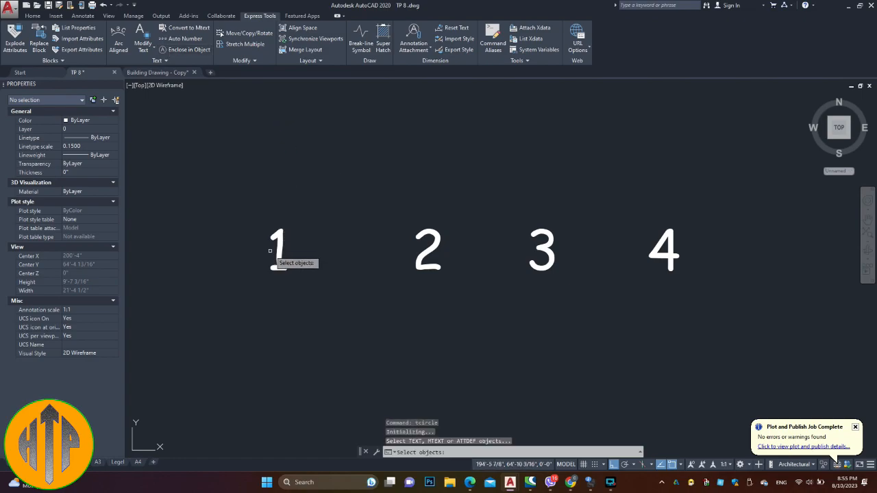
click(283, 272)
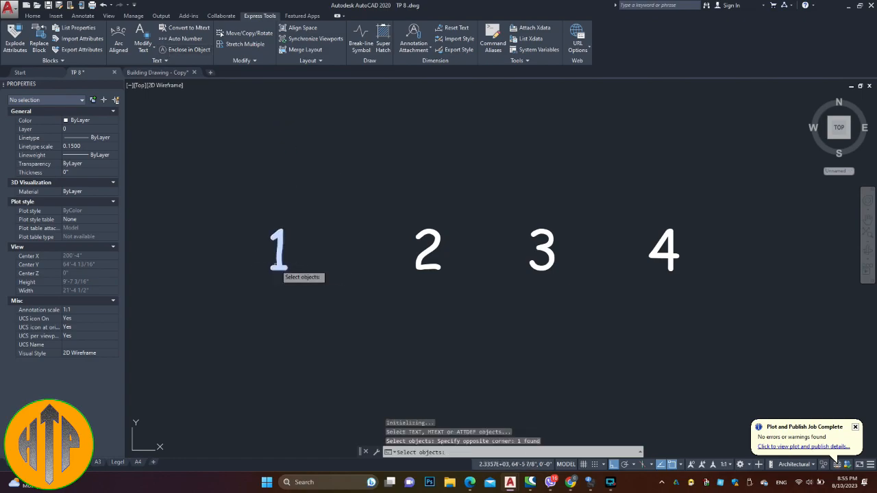
key(Return)
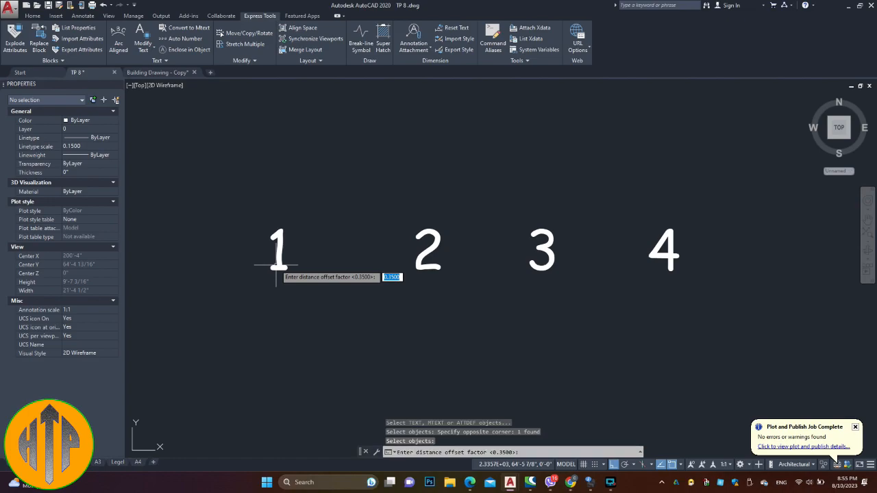
key(Return)
key(Return)
key(Return)
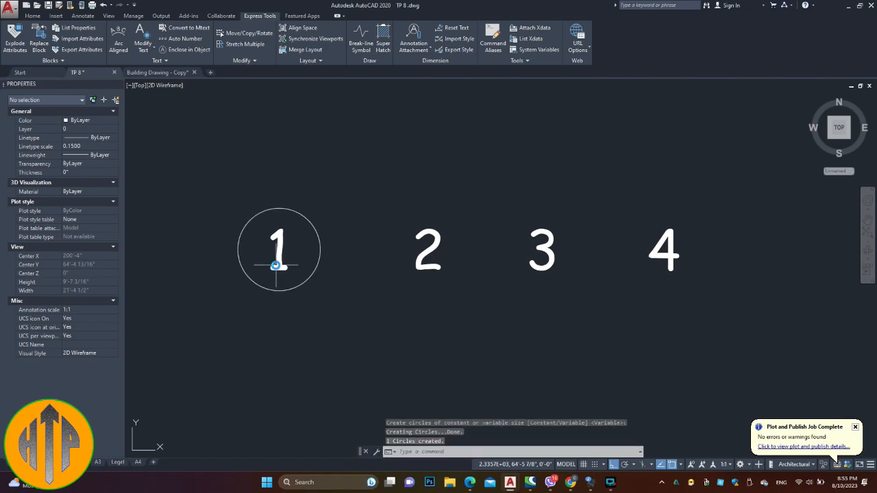
Enclose the number 2 in a variable-size circle with the same offset factor.
key(Return)
click(429, 257)
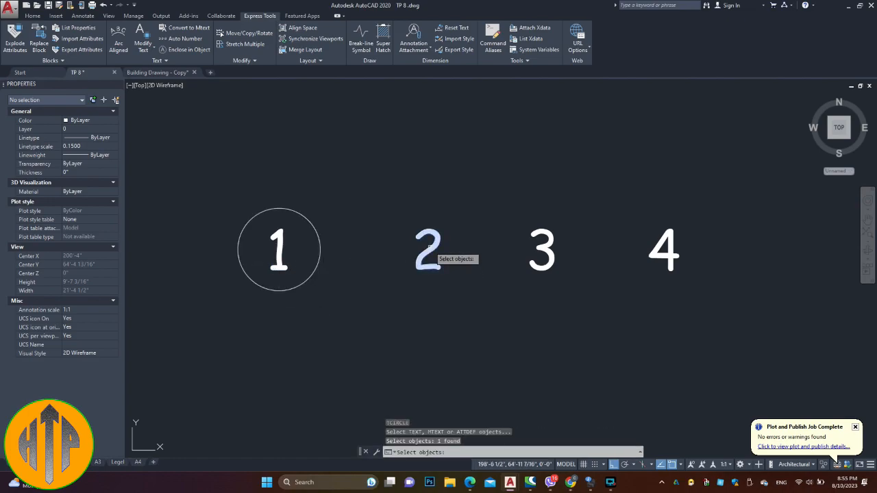
key(Return)
key(Return)
key(Return)
key(Return)
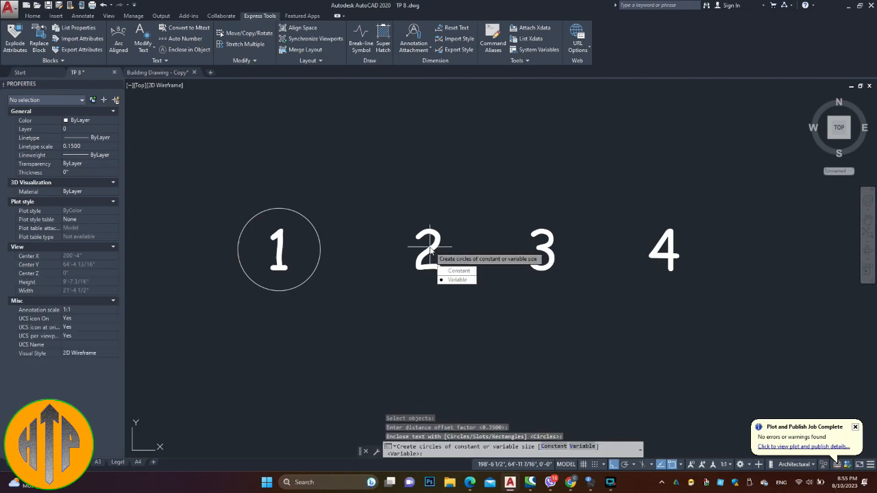
Enclose the number 3 in a variable-size circle with the same settings and end the command.
key(Return)
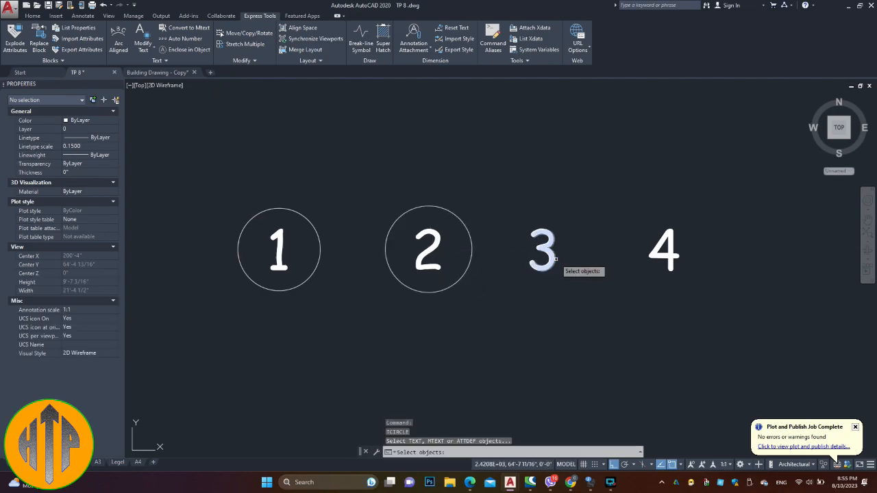
click(556, 259)
key(Return)
key(Return)
key(Return)
key(Return)
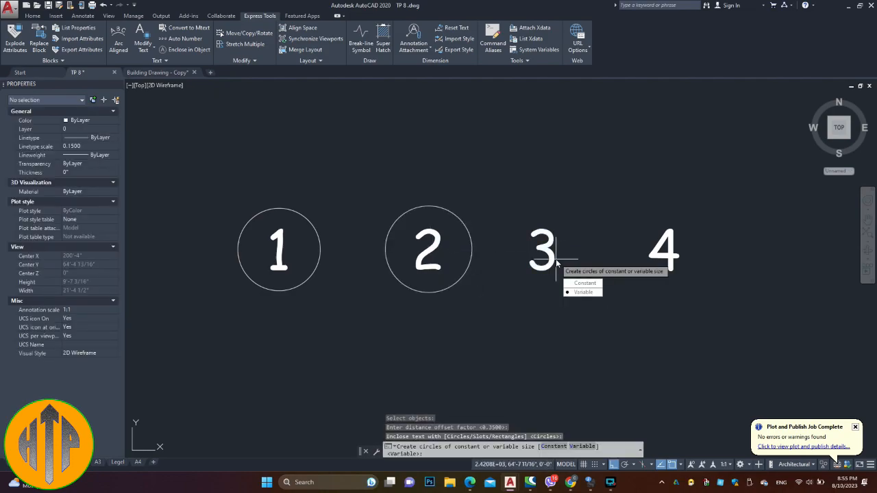
key(Return)
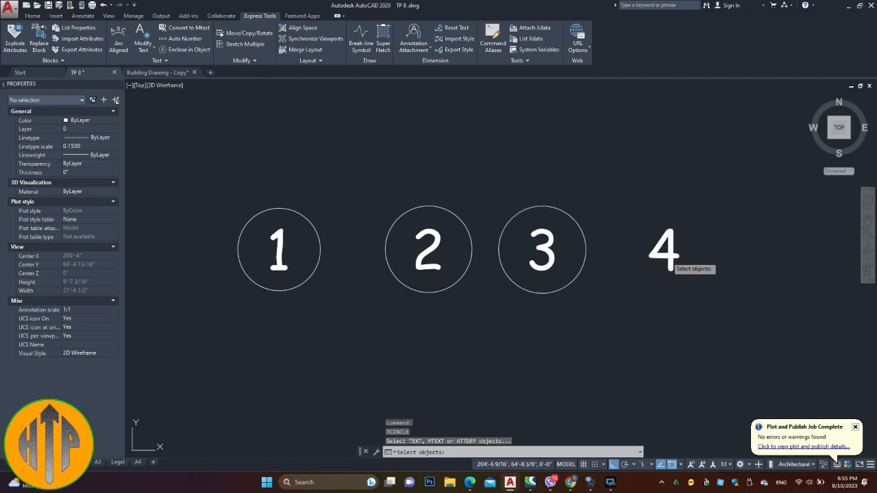
key(Return)
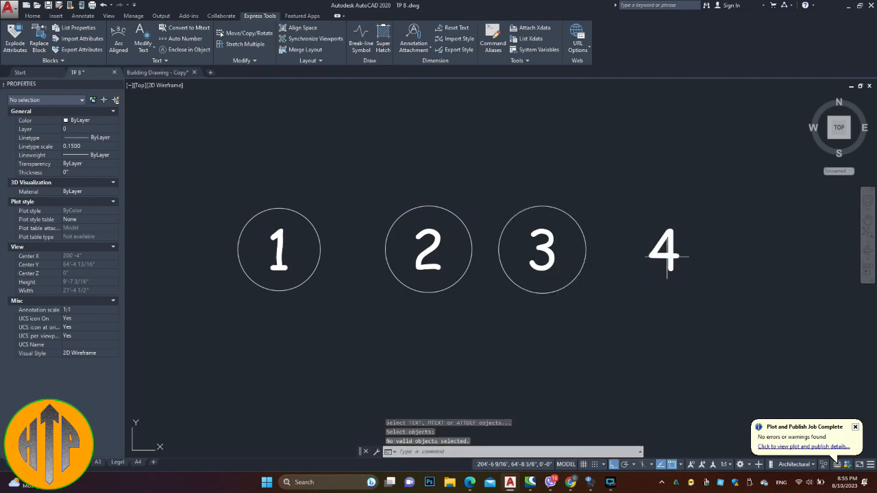
Delete the three circles around the numbers 1, 2 and 3.
click(595, 281)
click(270, 310)
key(Delete)
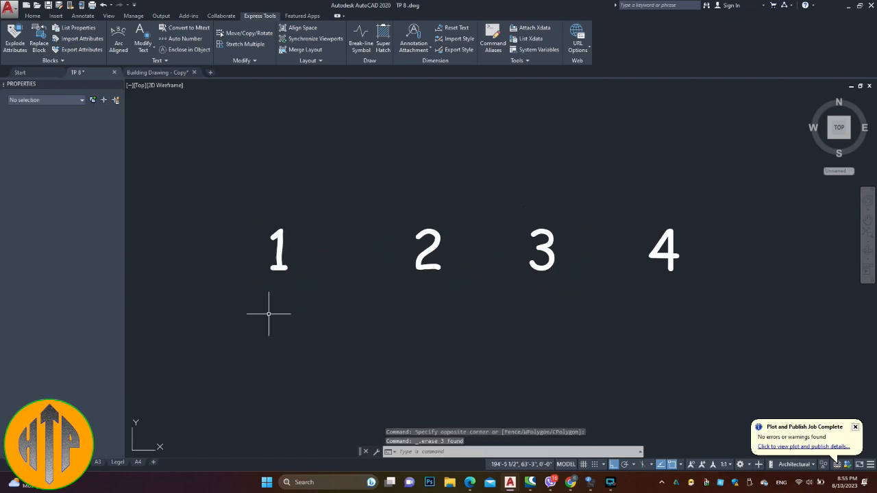
Enclose the numbers 1 to 4 together in variable-size circles using TCIRCLE with an offset factor of 0.35.
middle_drag(323, 298, 312, 281)
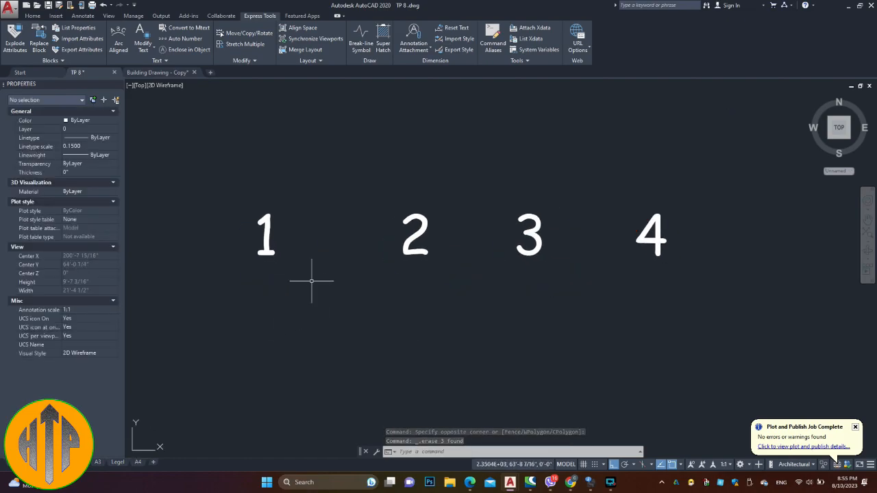
text(TC)
text(IR)
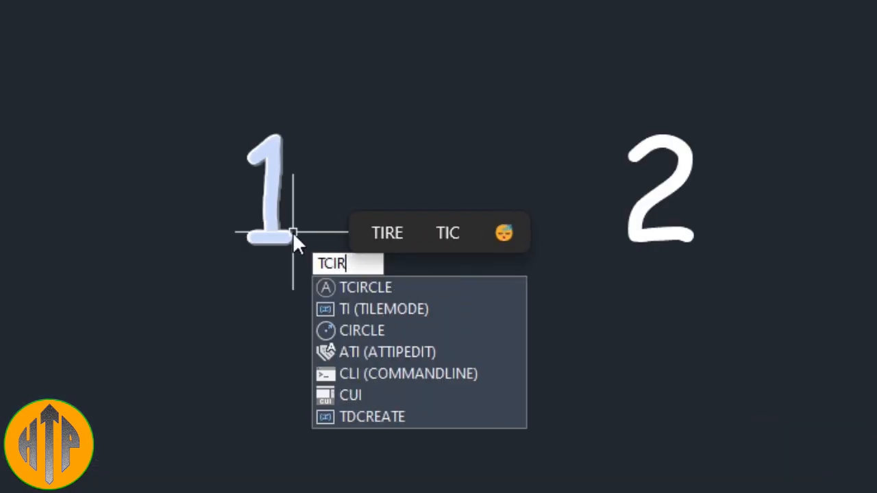
key(Return)
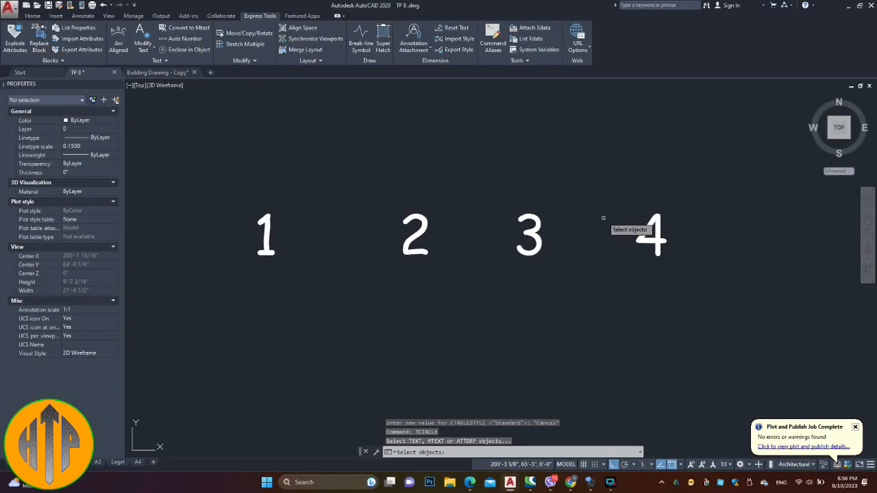
click(682, 205)
click(248, 275)
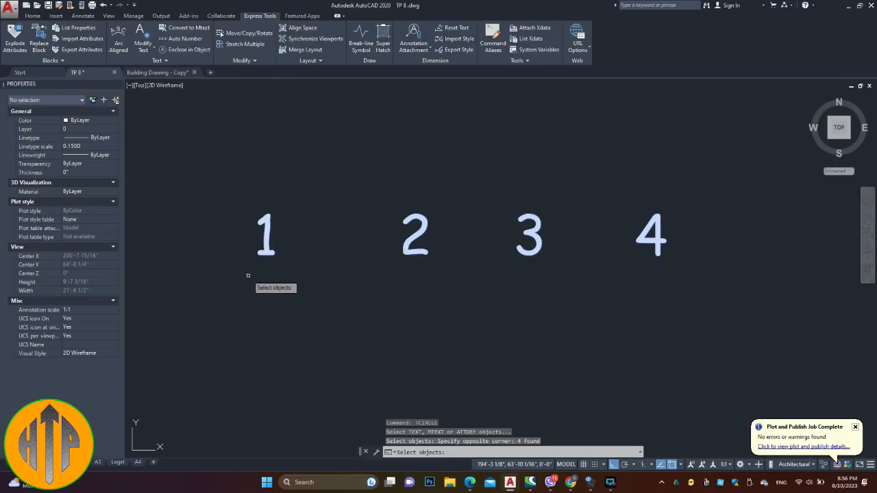
key(Return)
key(Return)
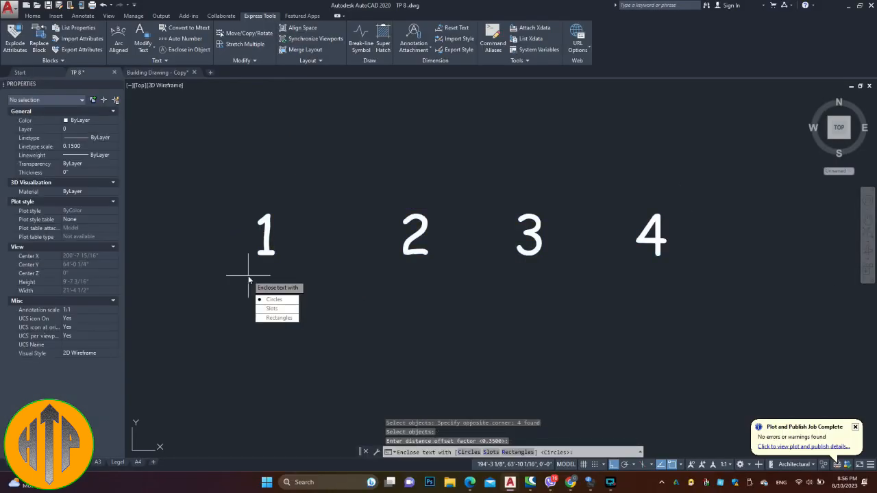
click(293, 300)
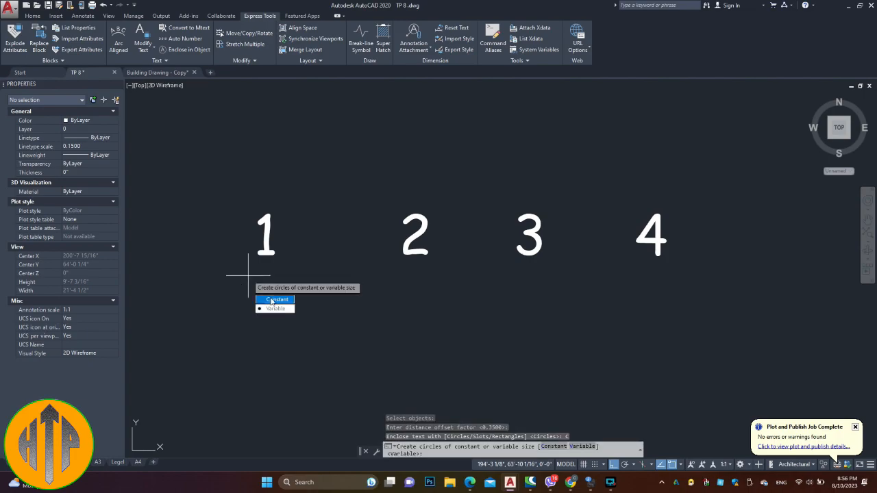
click(272, 300)
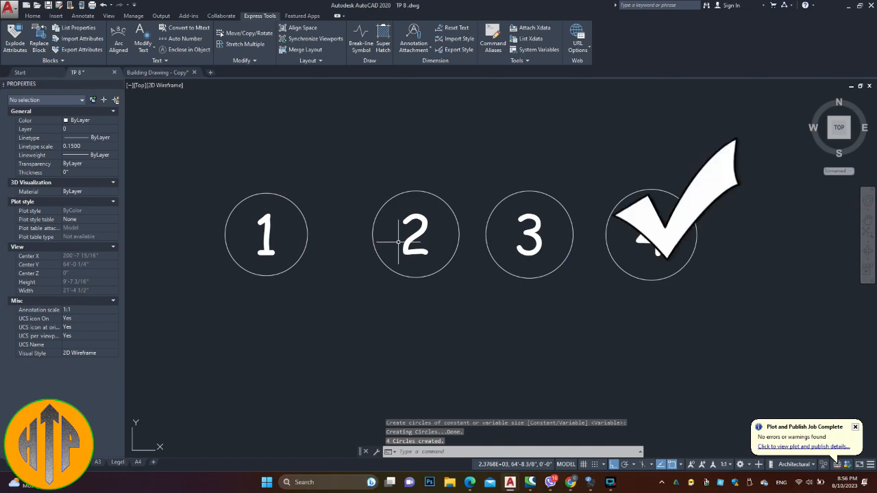
middle_drag(361, 281, 356, 309)
scroll(357, 309, down, 2)
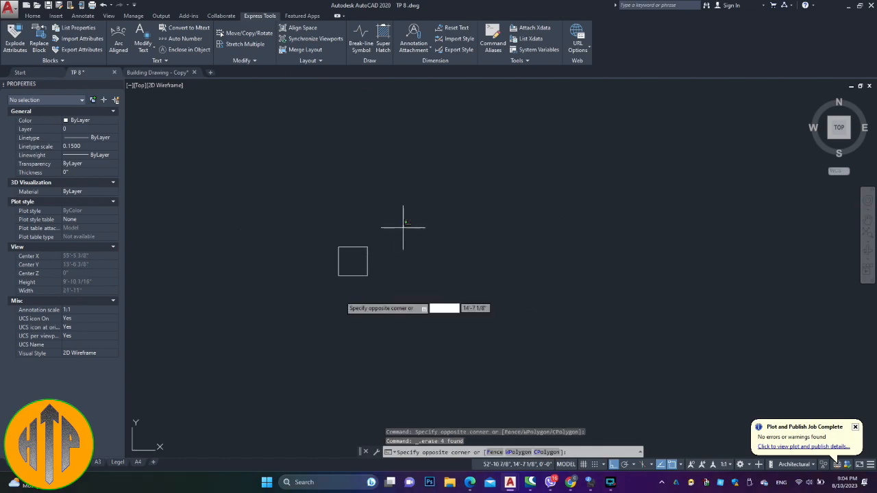
Erase the existing small square and draw a new rectangle with a length and width of 9 inches.
click(337, 299)
key(Return)
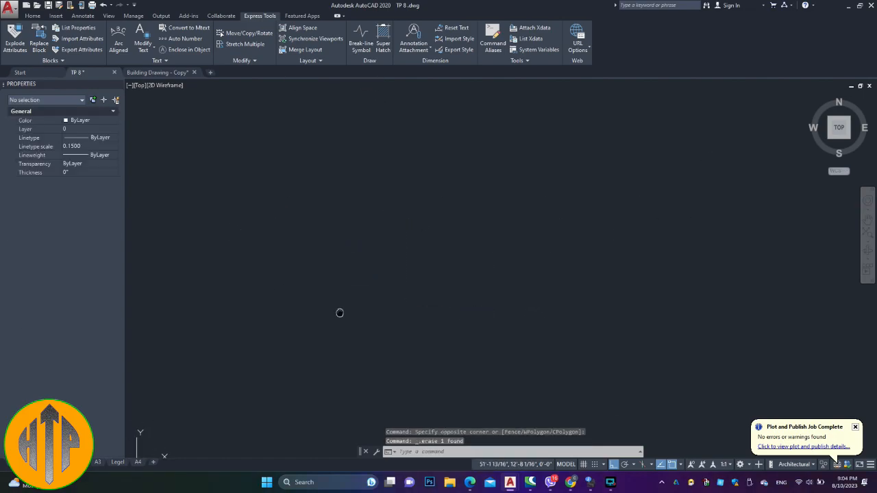
text(REC)
key(Return)
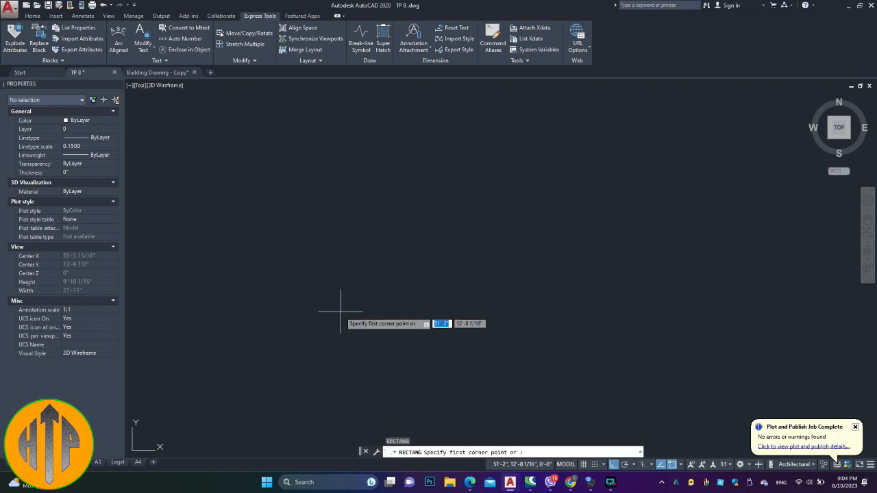
click(314, 259)
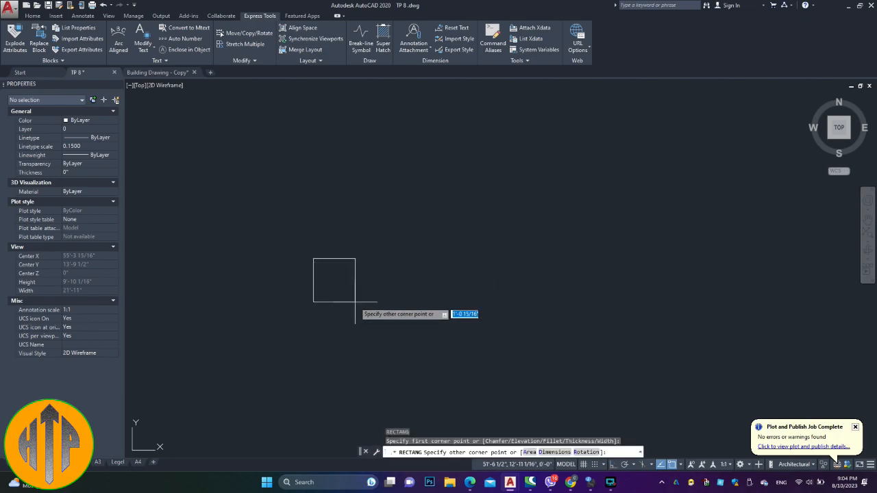
text(D)
key(Return)
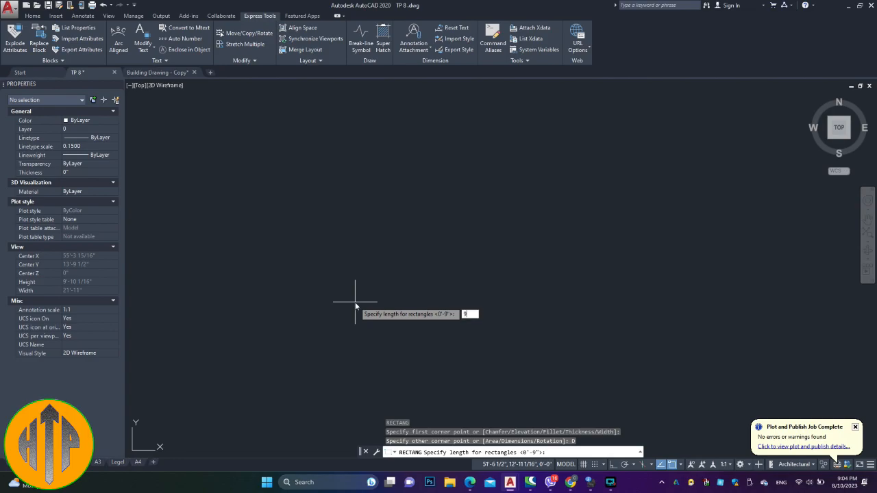
text(9)
key(Return)
key(Return)
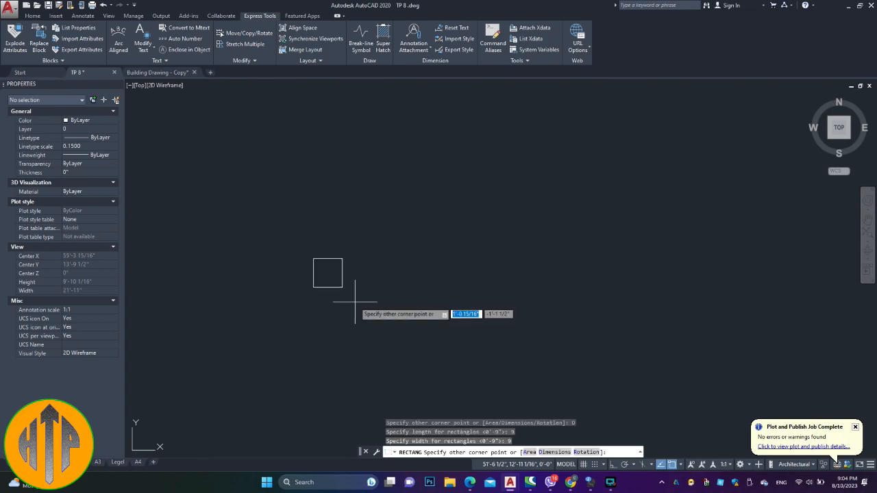
click(379, 330)
Copy the square 5' to the right, using the midpoint of its lower edge as the base point.
text(CO)
key(Return)
click(365, 238)
click(272, 333)
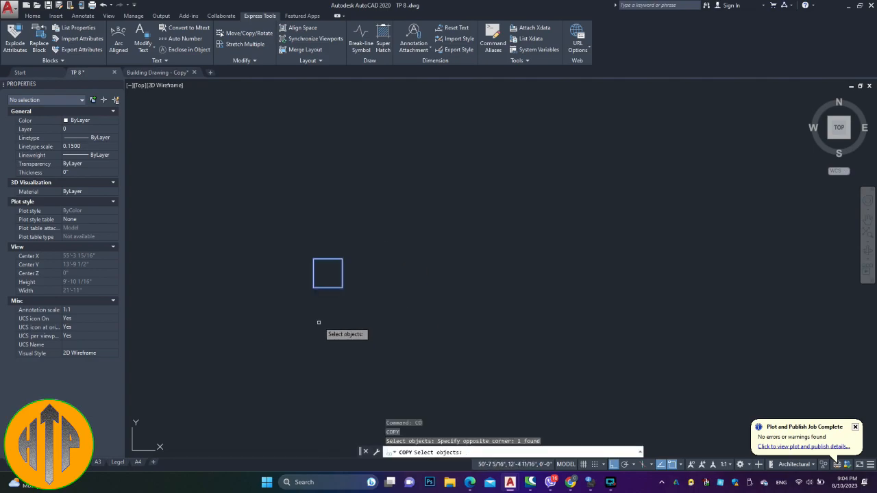
key(Return)
click(328, 287)
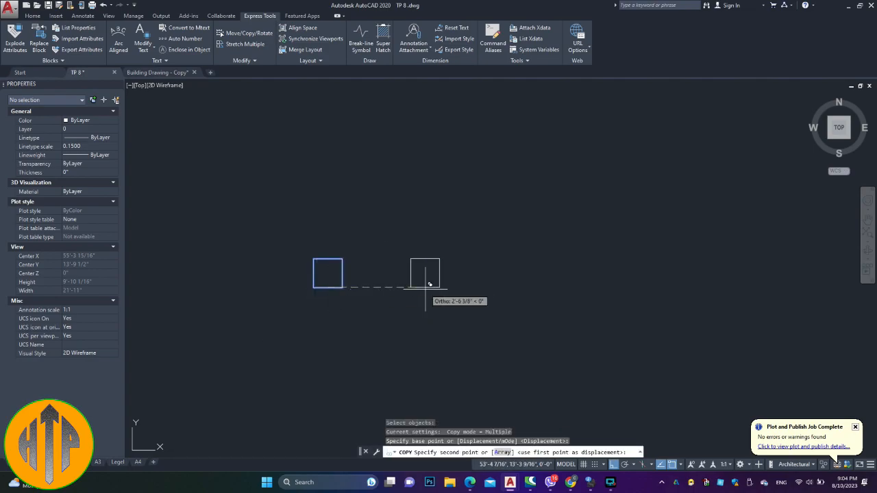
text(3)
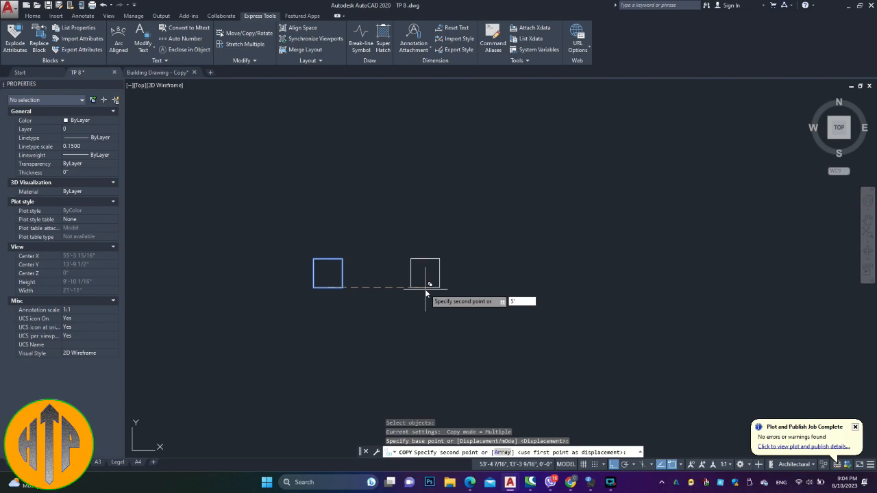
key(Return)
key(Escape)
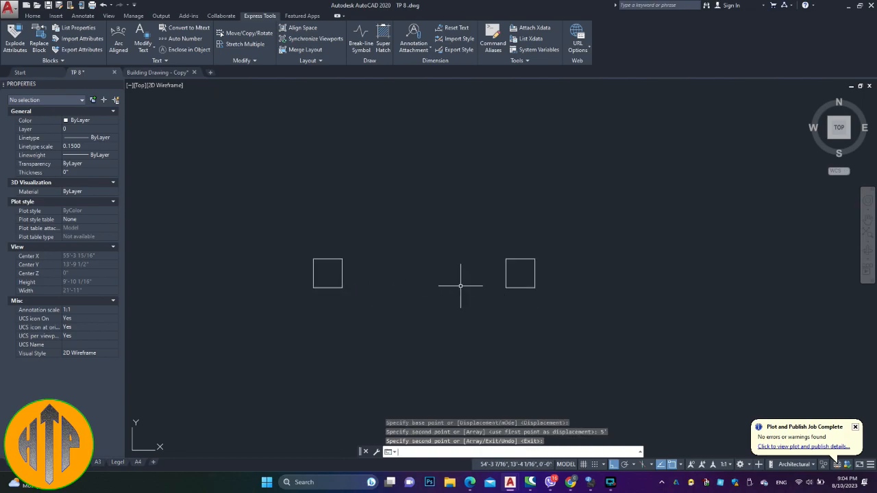
Copy the second square three more times along the row, using the spacing between the first two squares.
key(Return)
click(544, 239)
click(507, 294)
key(Return)
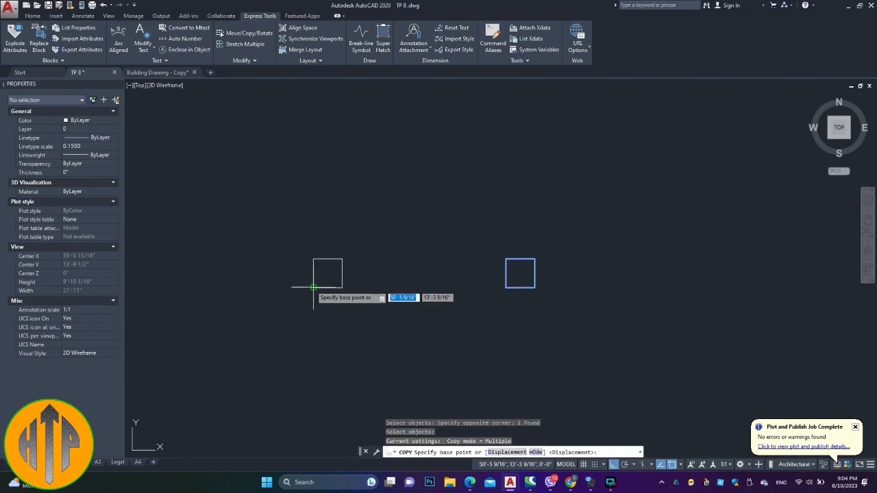
click(327, 288)
click(524, 286)
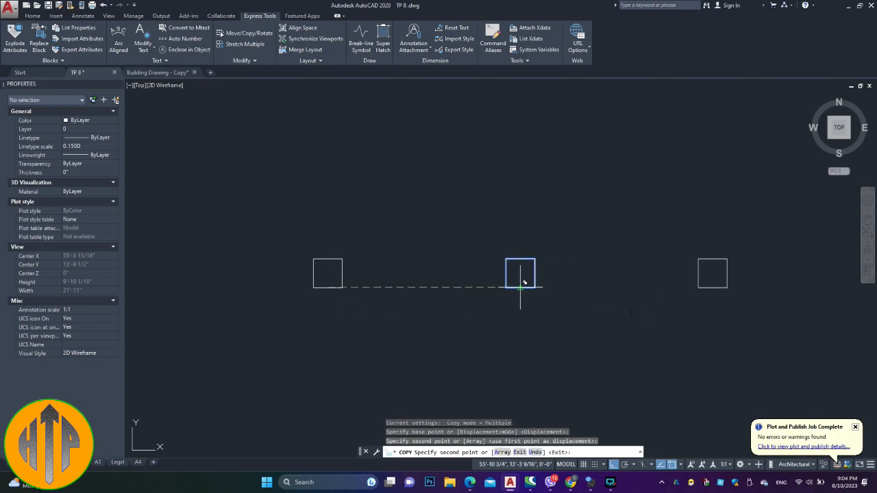
scroll(526, 305, down, 4)
middle_drag(521, 297, 429, 304)
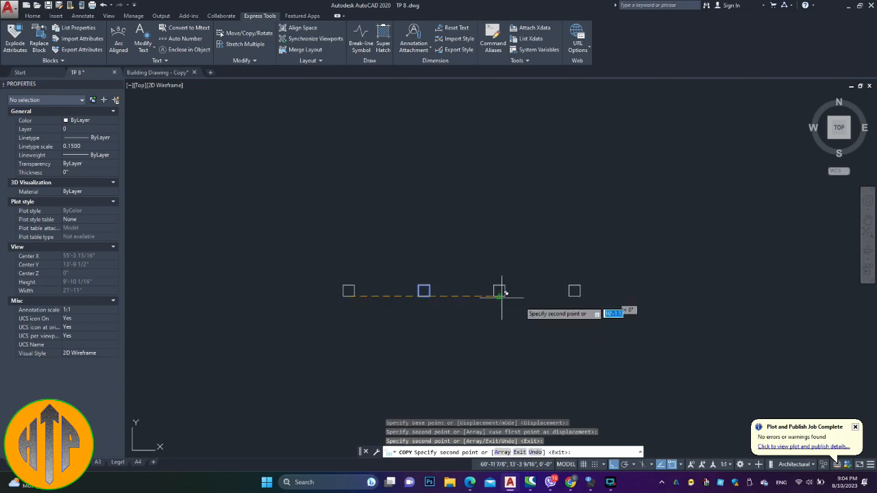
click(573, 291)
key(Return)
Delete the four copied squares, keeping only the original one.
click(690, 270)
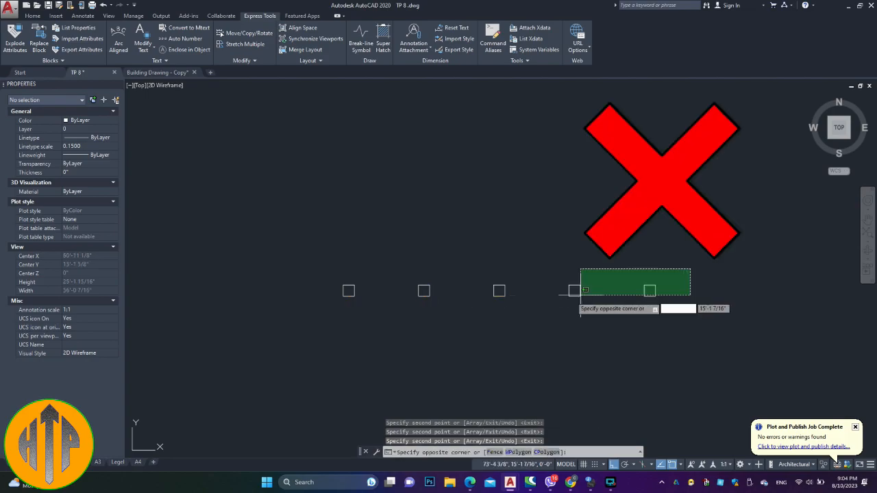
click(405, 339)
key(Delete)
Copy the square from its lower-edge midpoint with the Array option, using 5 items spaced 5' apart to the right.
scroll(347, 297, up, 4)
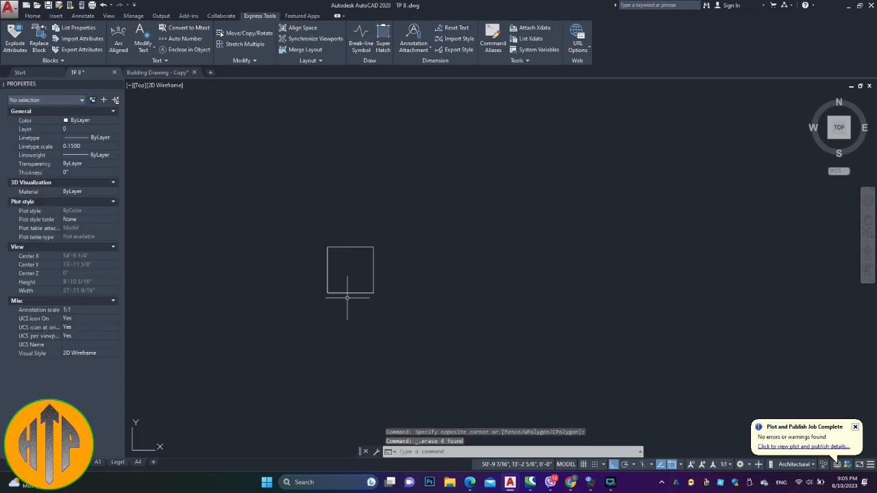
text(CO)
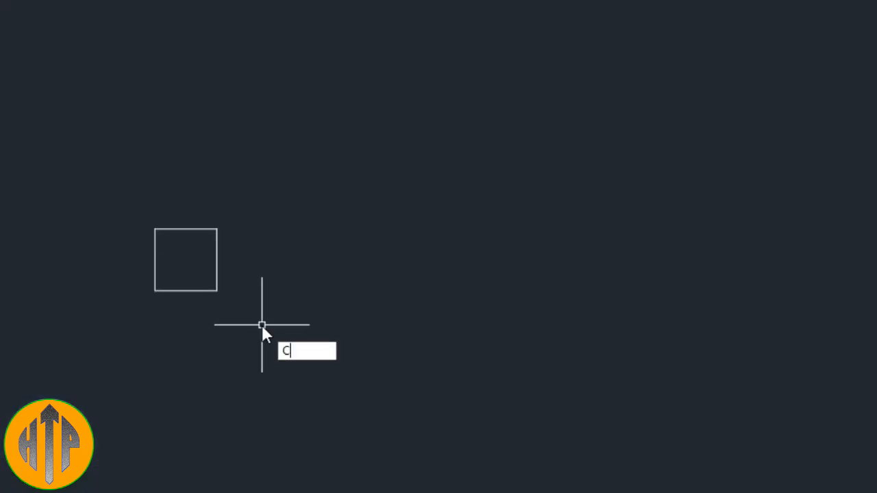
key(Return)
click(262, 178)
click(98, 370)
key(Return)
click(186, 295)
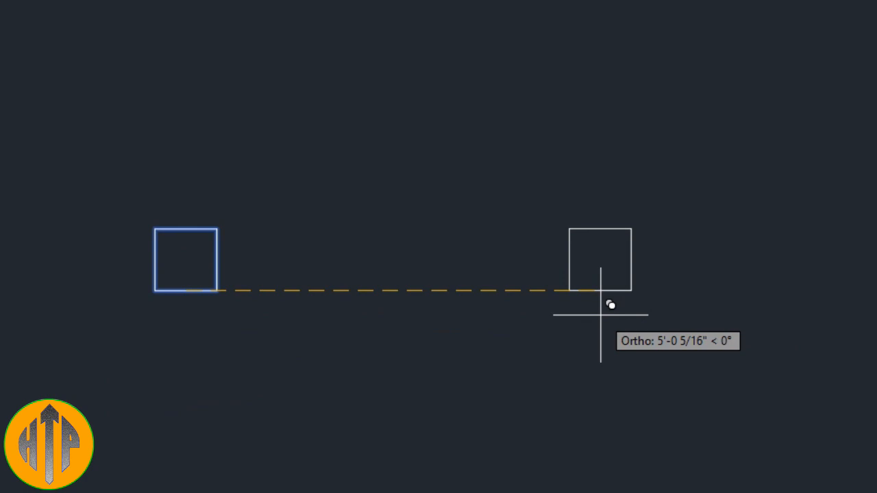
text(A)
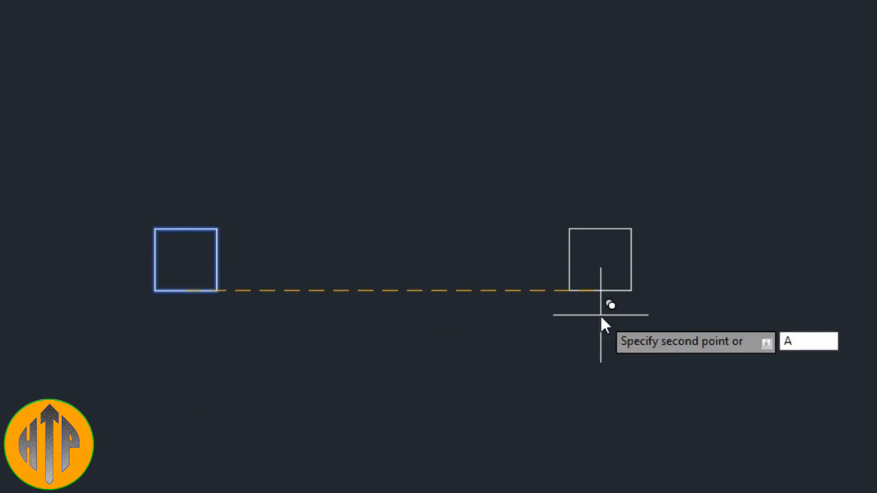
key(Return)
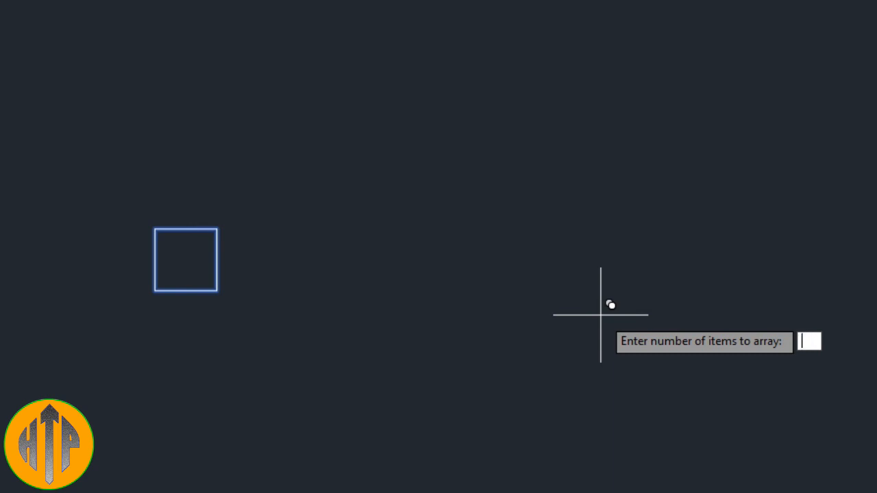
text(5)
key(Return)
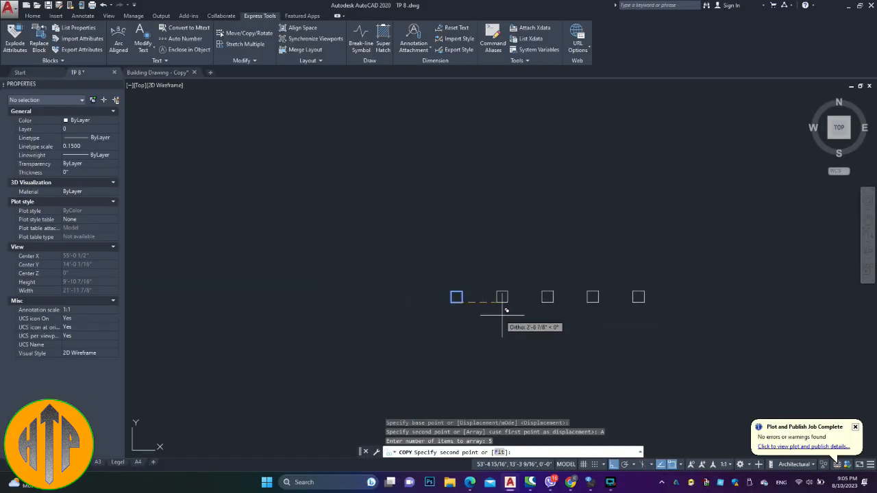
text(5)
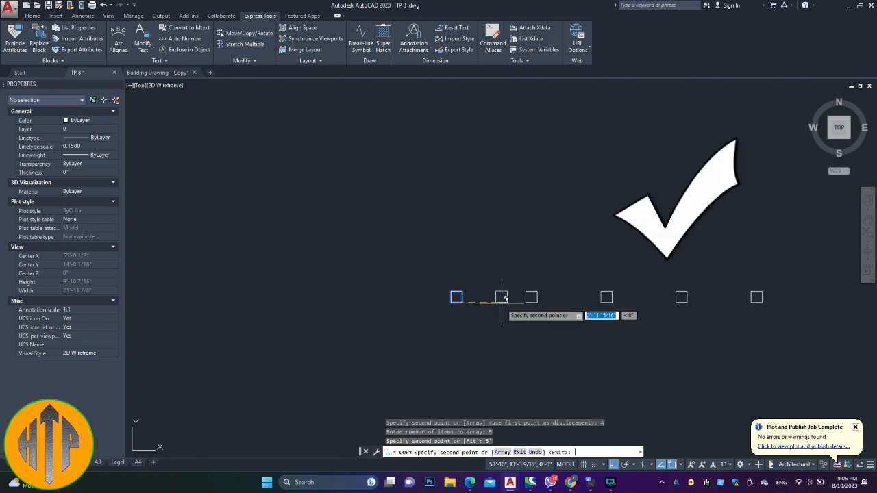
key(Return)
key(Return)
Dimension the distance between the upper-edge midpoints of the first and second squares, placing the dimension above the row.
click(32, 15)
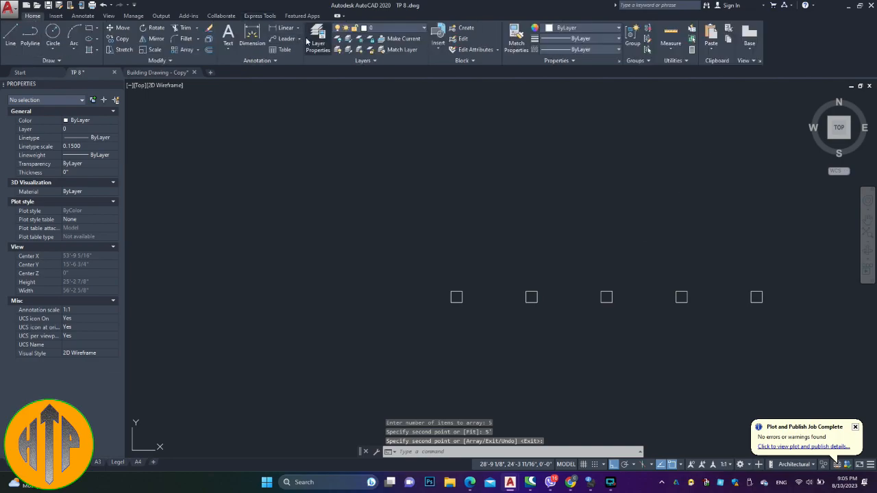
click(252, 37)
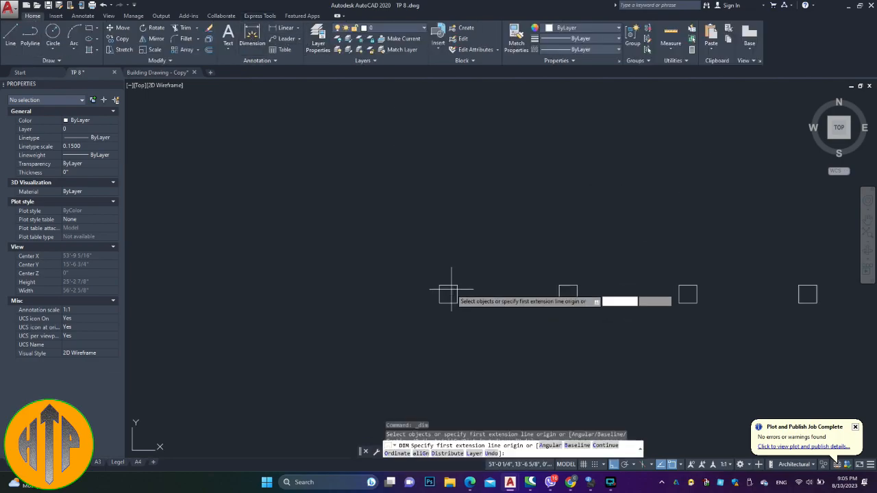
click(449, 285)
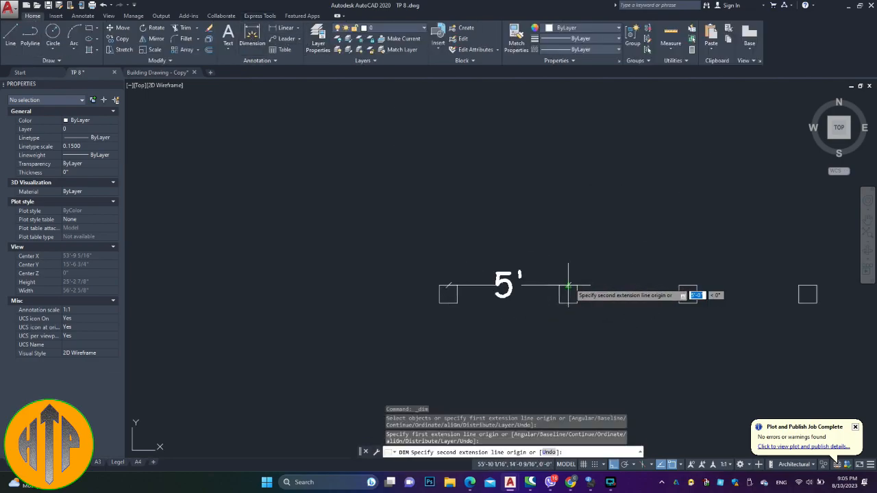
click(568, 285)
click(535, 213)
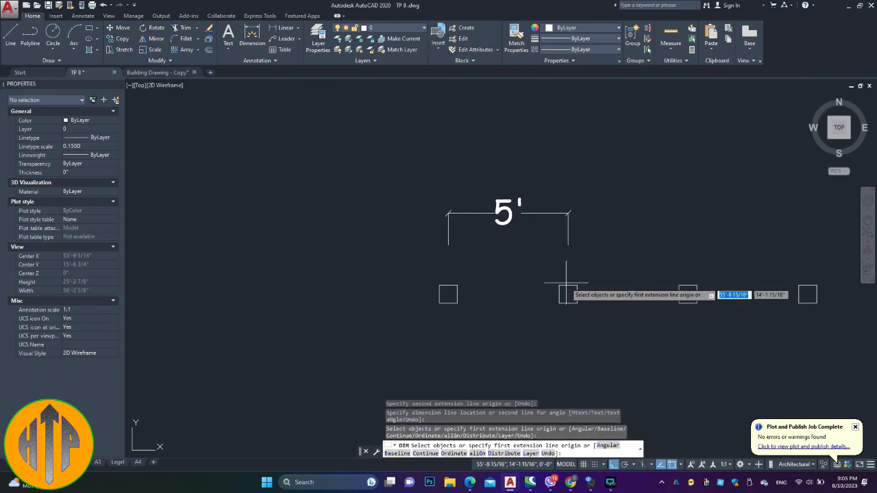
Dimension the distance between the second and third squares in line with the first dimension and end the command.
click(568, 286)
click(689, 286)
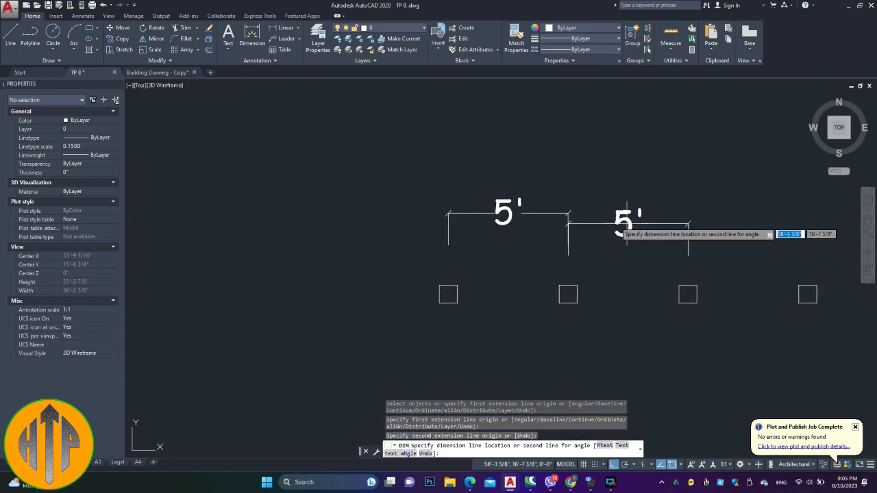
click(568, 213)
scroll(562, 251, up, 3)
middle_drag(556, 250, 355, 249)
scroll(354, 249, down, 4)
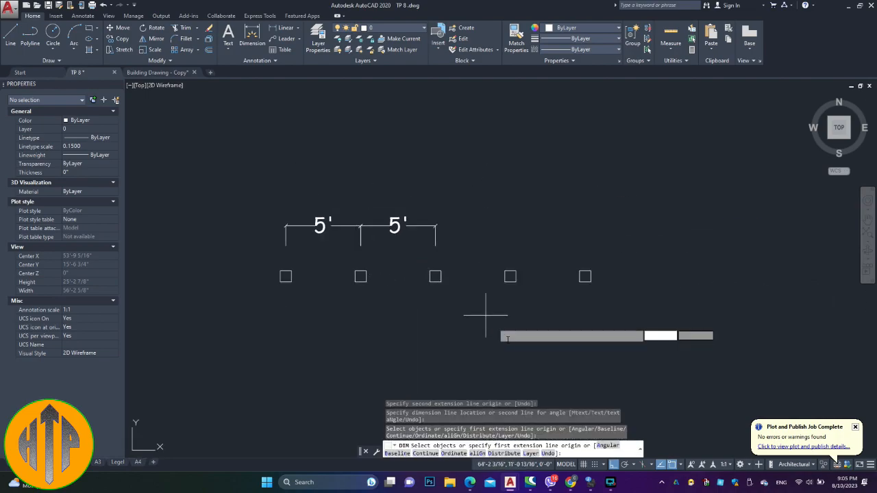
key(Escape)
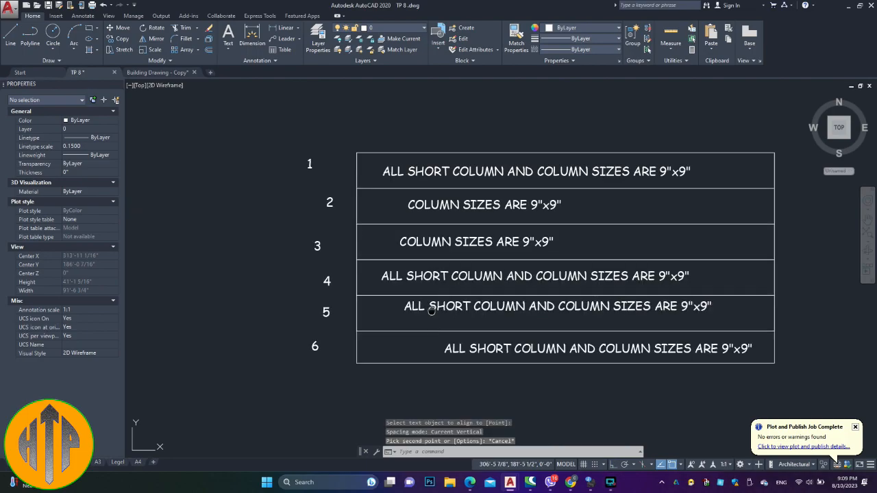
Move the row 2 text left so its start roughly lines up with the row 1 text.
middle_drag(434, 305, 383, 305)
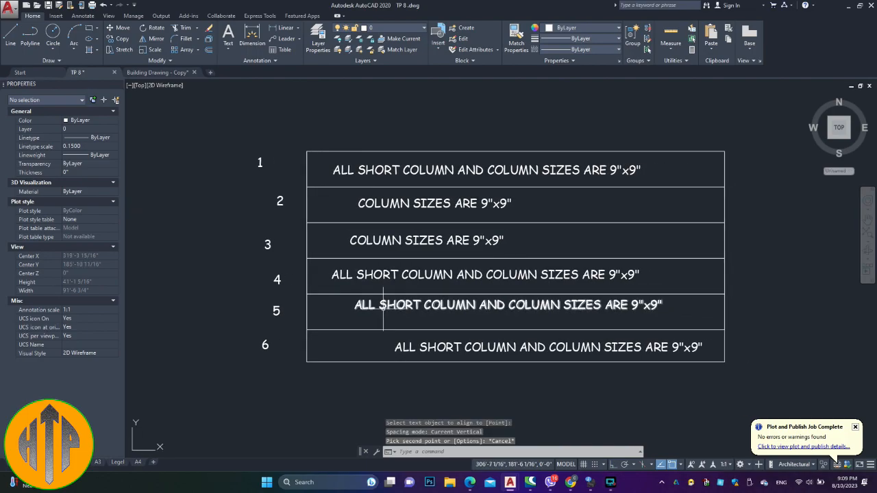
text(m)
key(Return)
click(377, 202)
click(376, 202)
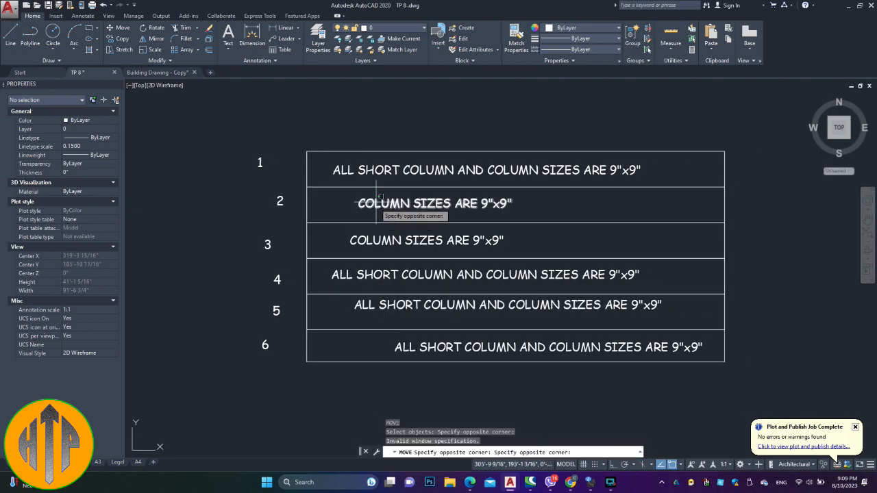
click(336, 209)
key(Return)
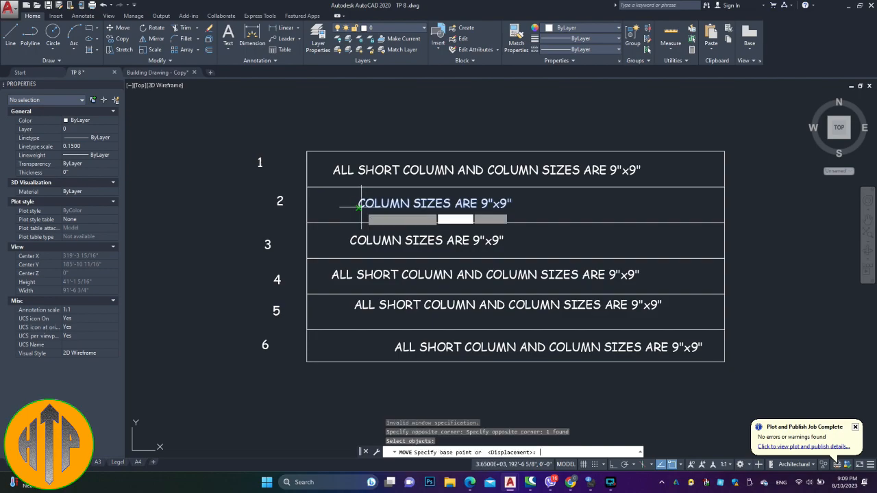
click(357, 204)
click(337, 200)
Move the row 3 text left so its start roughly lines up with the rows above.
key(Return)
click(358, 239)
click(357, 240)
click(338, 240)
Move the row 5 text left so its start roughly lines up with the row 4 text.
key(Return)
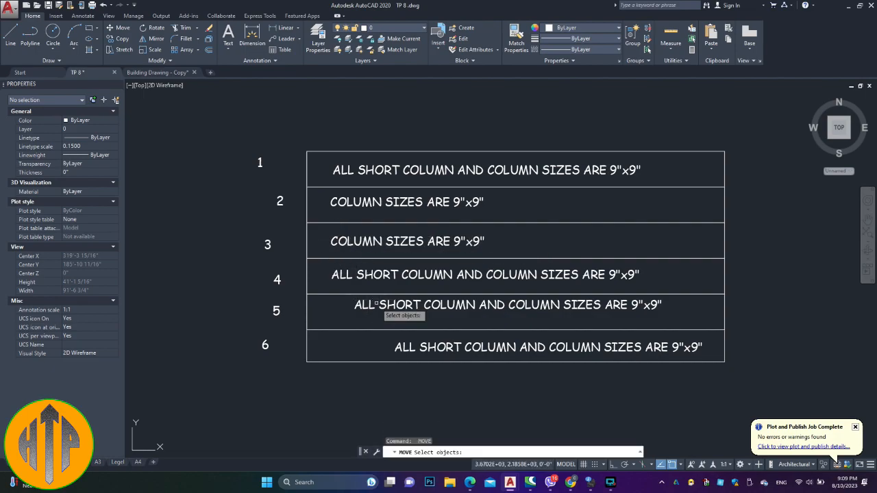
click(372, 306)
click(358, 308)
click(358, 308)
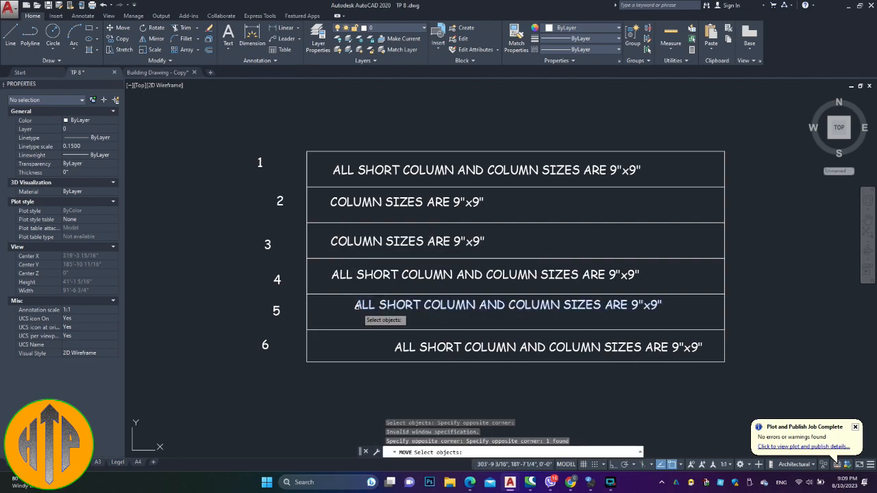
key(Return)
click(356, 306)
click(333, 304)
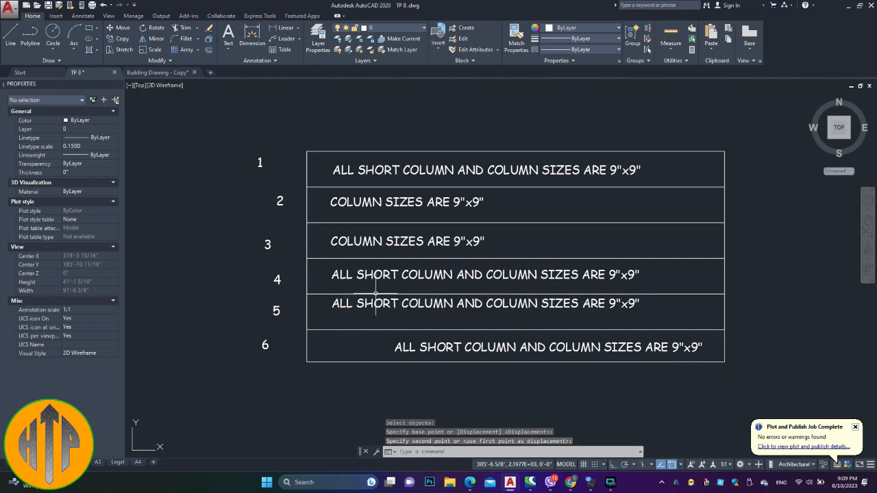
Undo the manual moves of the row 2, 3 and 5 texts.
key(ctrl+z)
key(ctrl+z)
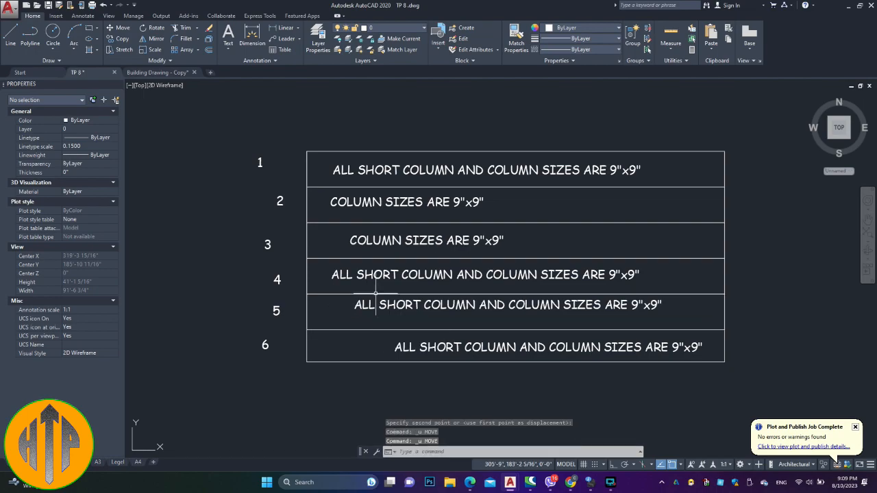
key(ctrl+z)
key(ctrl+z)
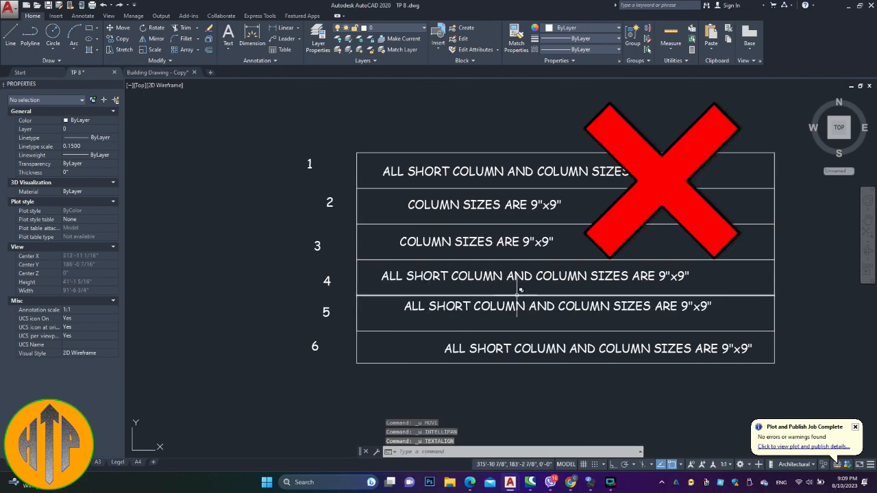
Left-align all six row texts with TEXTALIGN, using the row 1 text as reference and a vertical direction straight down.
middle_drag(517, 294, 476, 292)
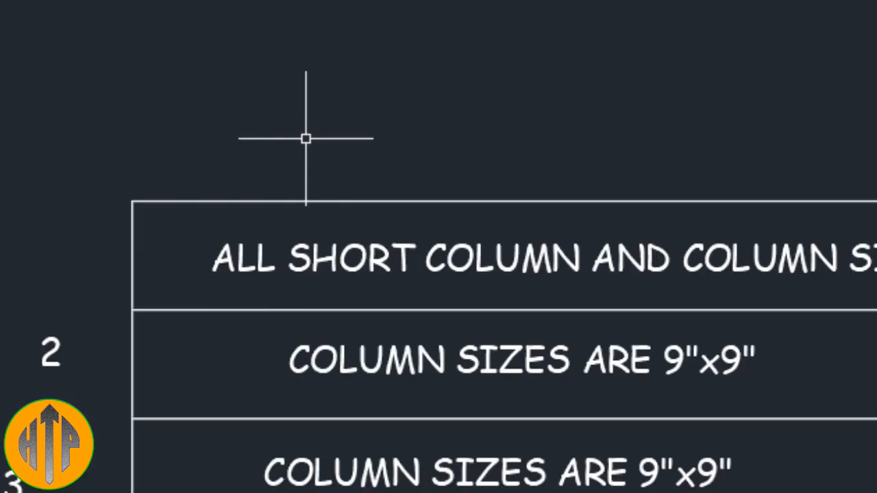
text(TA)
key(Return)
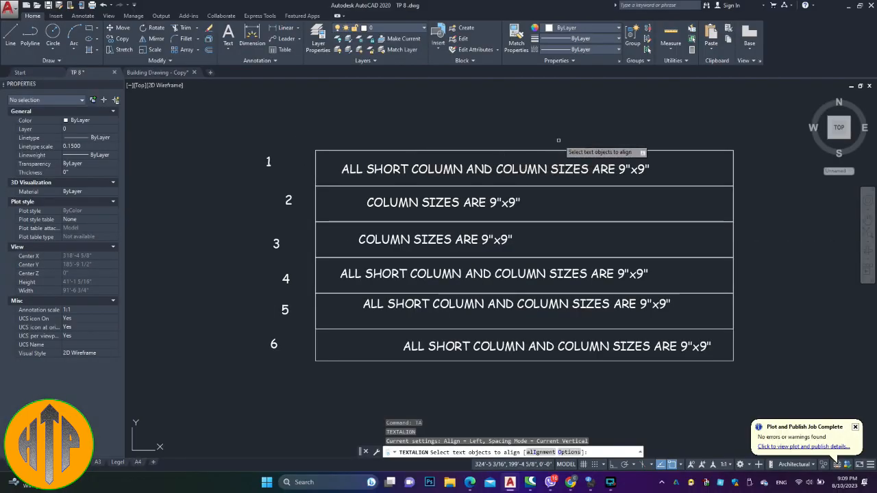
click(563, 133)
click(371, 372)
click(395, 372)
key(Return)
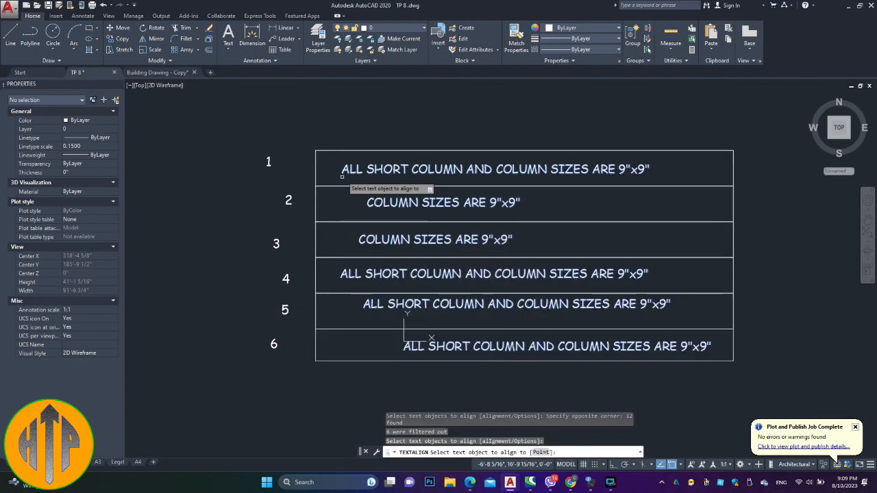
click(341, 171)
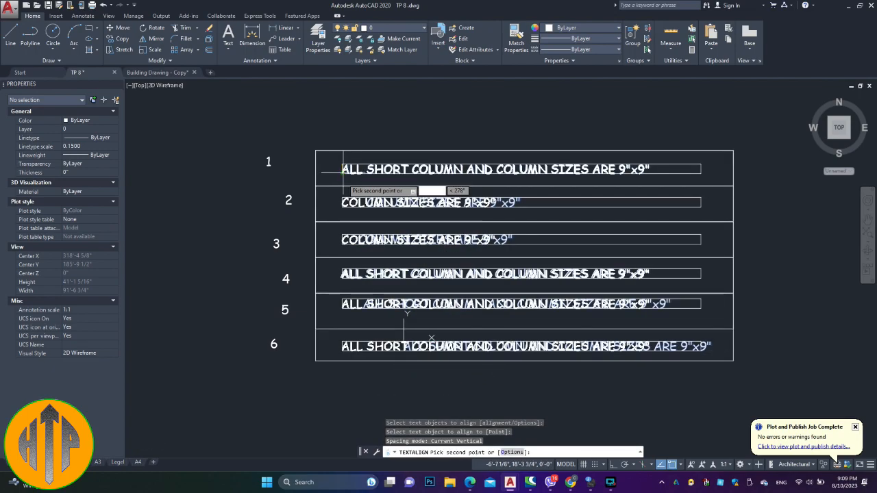
click(343, 406)
key(Return)
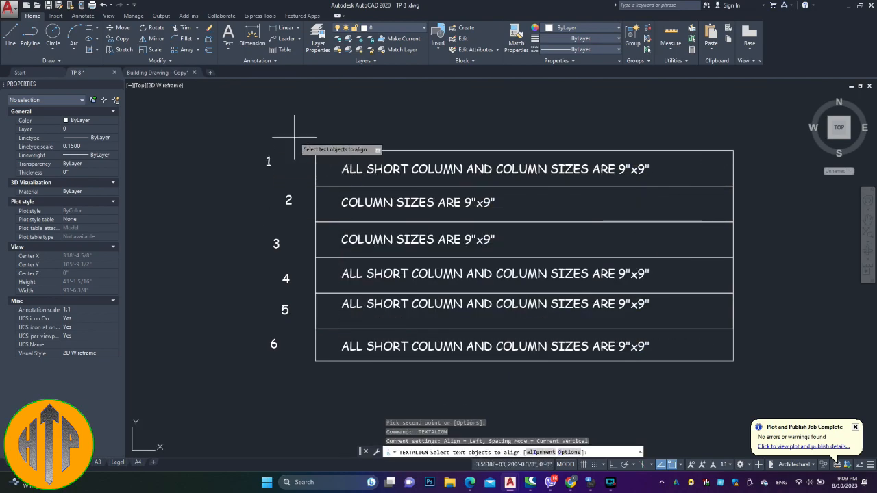
Left-align the row numbers 1 to 6 with TEXTALIGN, using number 1 as reference and a direction straight down.
click(295, 137)
key(Escape)
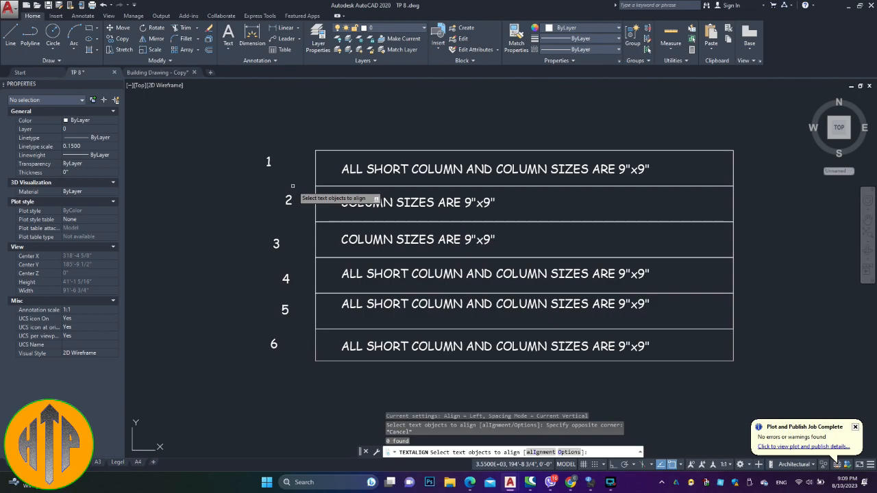
click(295, 145)
click(245, 398)
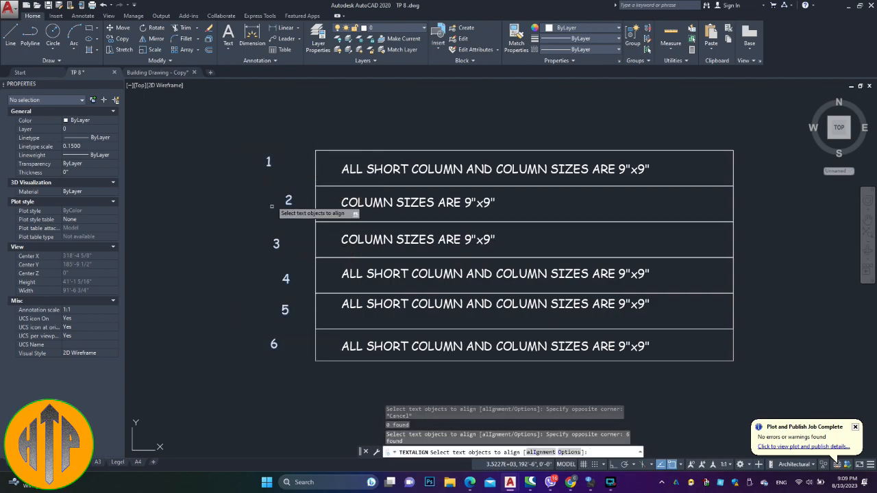
key(Return)
click(269, 161)
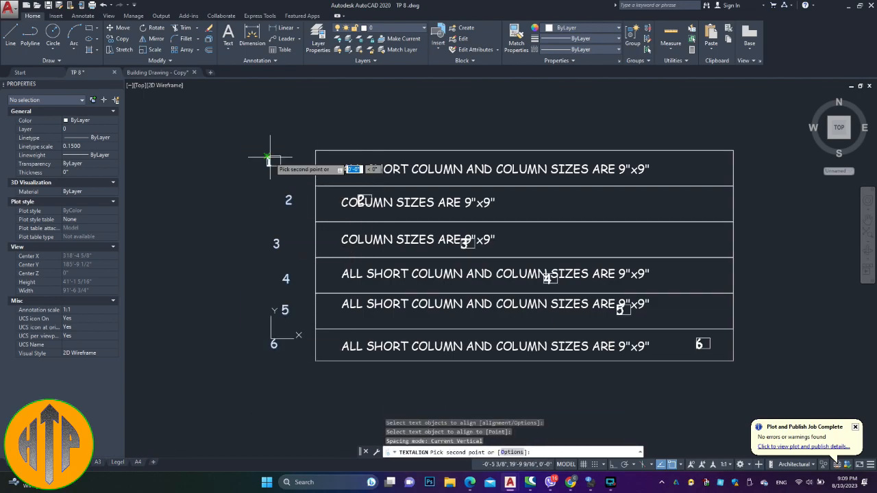
click(267, 379)
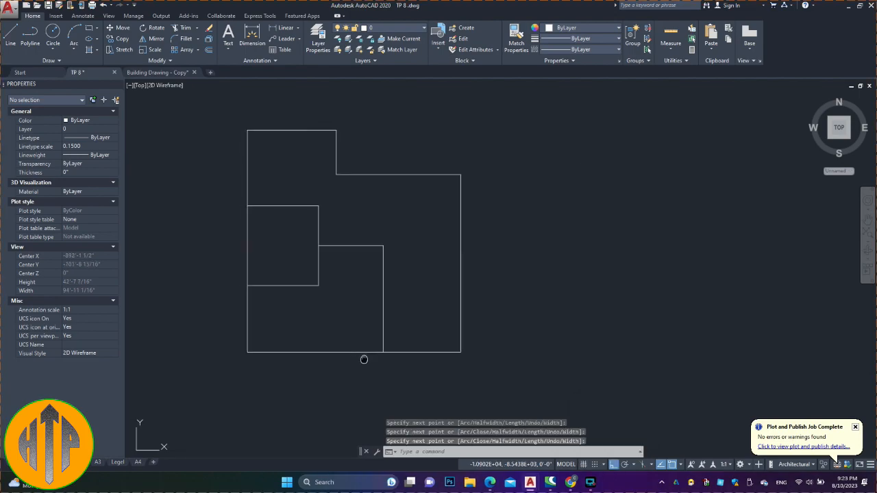
Trace the outline of the lower L-shaped room corner by corner with a polyline.
mouse_move(363, 358)
middle_down()
mouse_move(396, 325)
mouse_move(345, 366)
middle_up()
scroll(355, 319, up, 2)
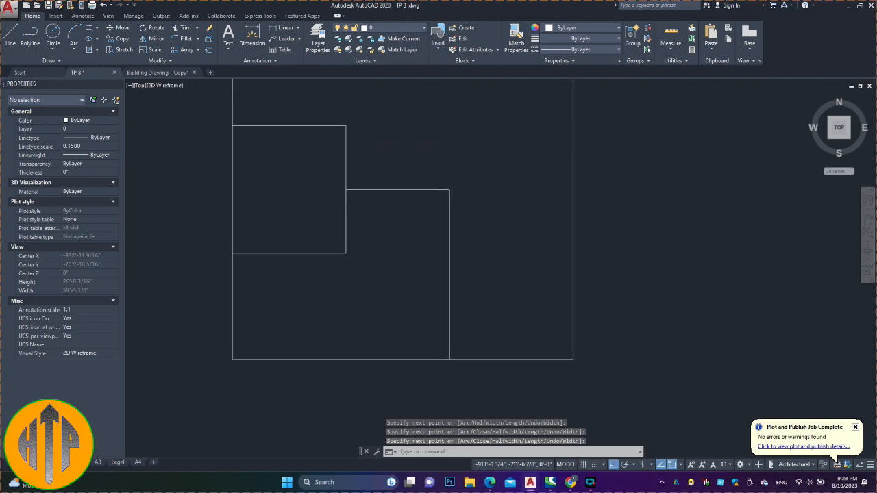
key(Return)
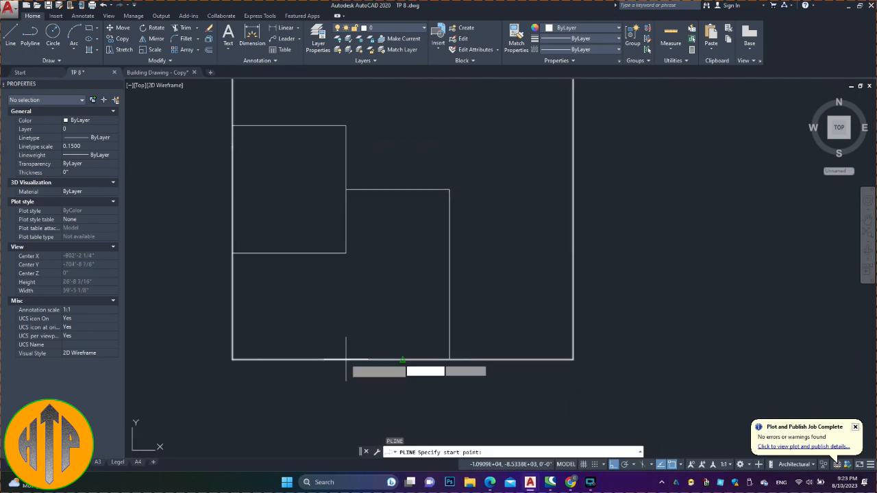
click(233, 359)
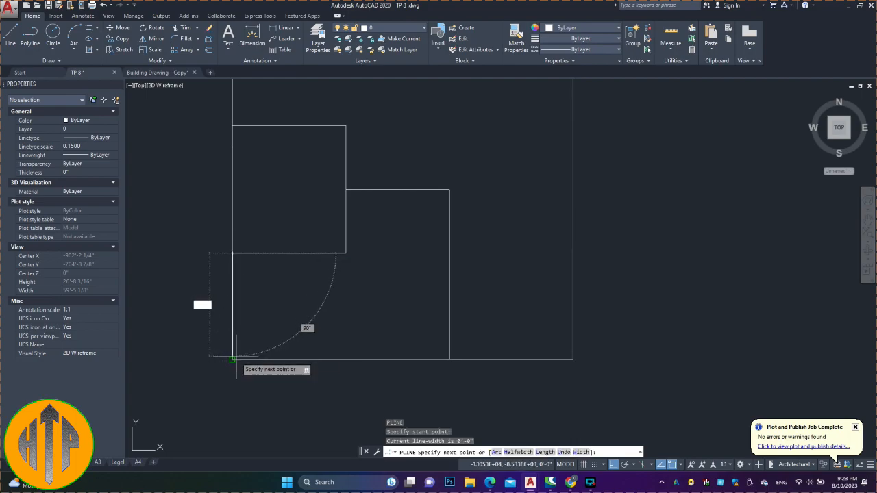
click(449, 360)
click(449, 189)
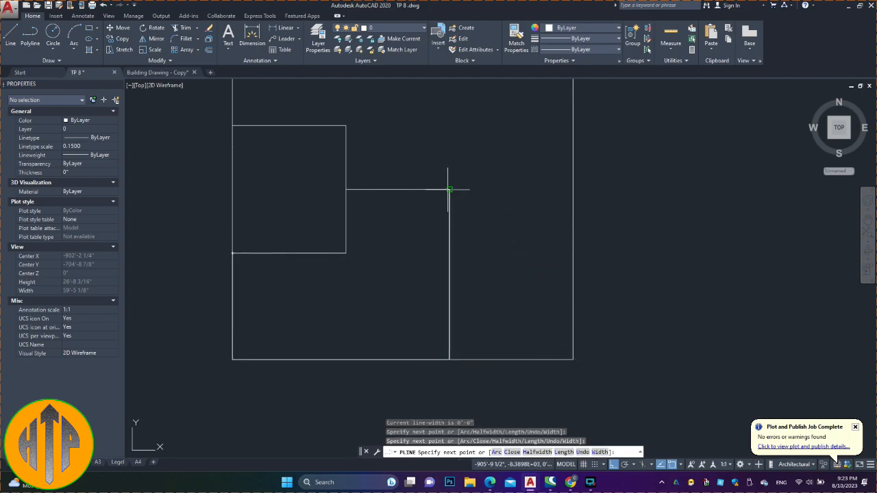
click(346, 189)
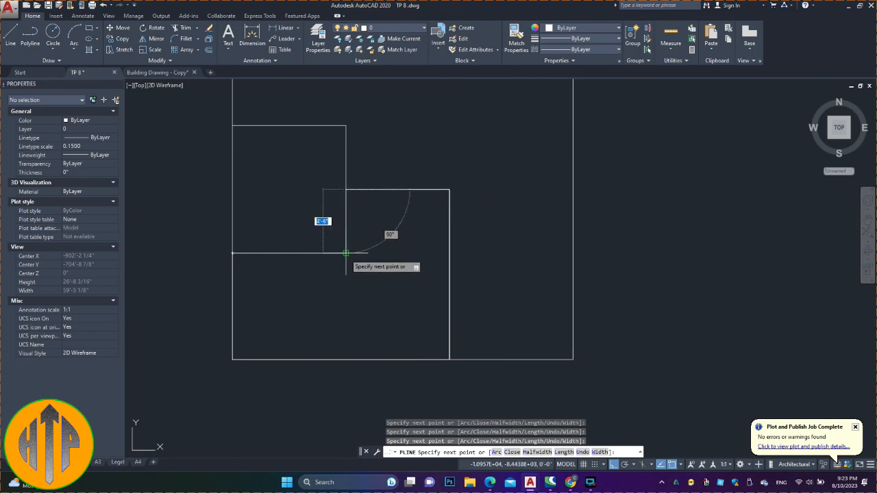
click(346, 253)
click(232, 253)
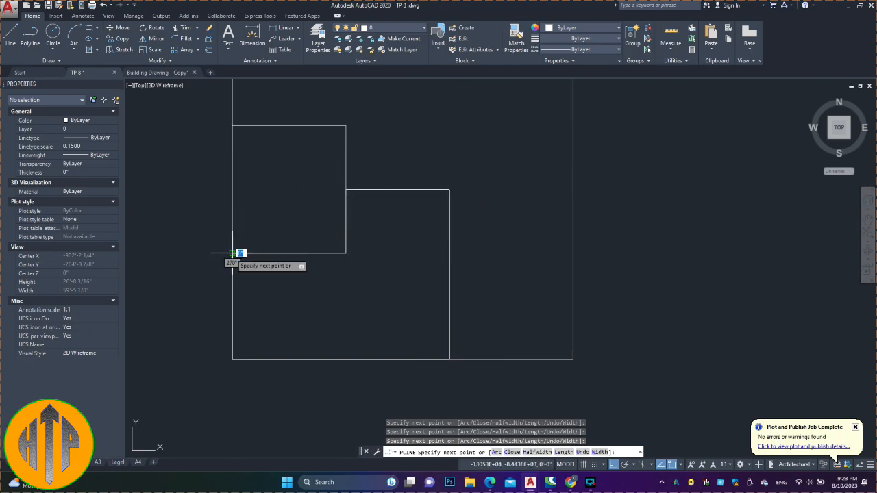
key(Return)
Offset the traced L-shaped polyline inward by 4.5.
text(o)
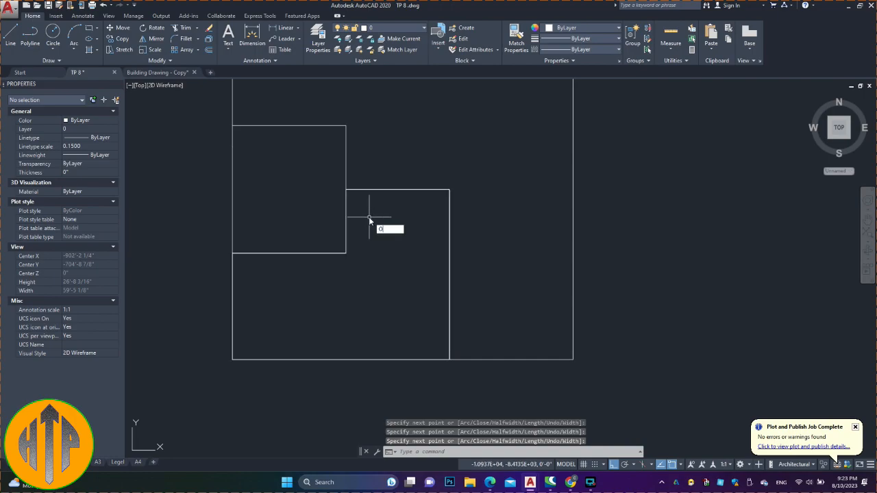
key(Return)
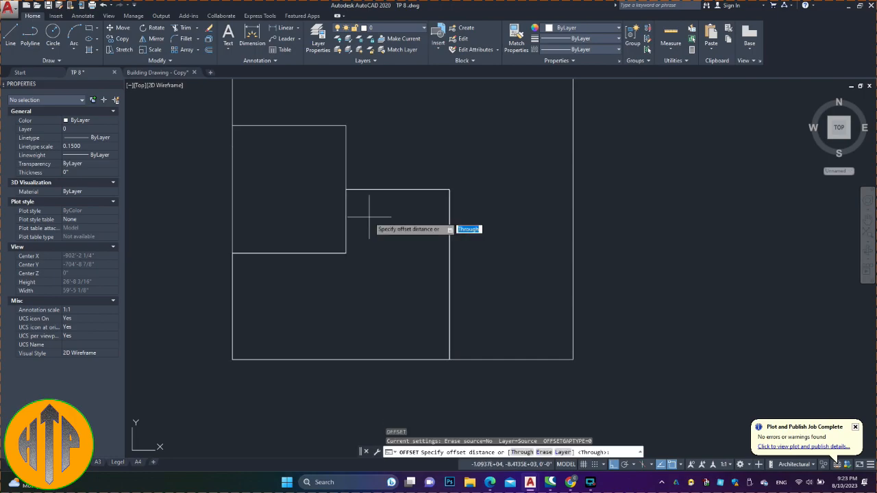
text(4.5)
key(Return)
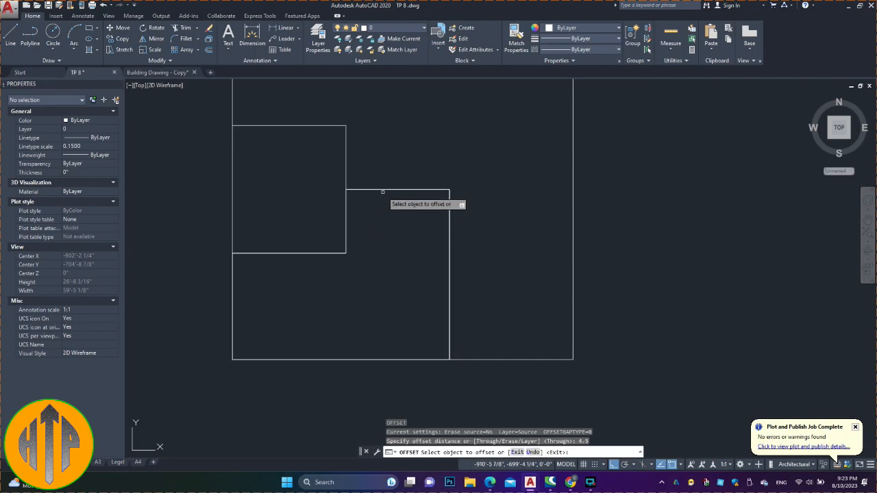
click(386, 189)
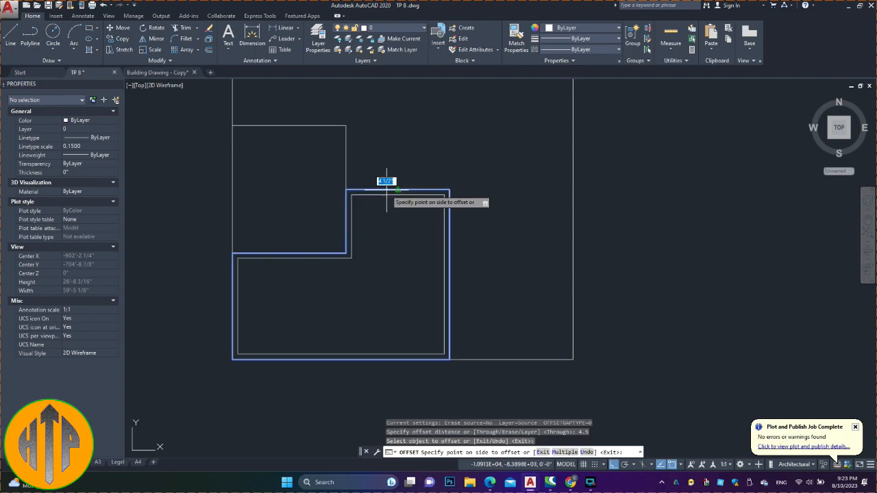
click(385, 235)
key(Escape)
Undo the inward offset and the traced polyline of the L-shaped room.
click(346, 259)
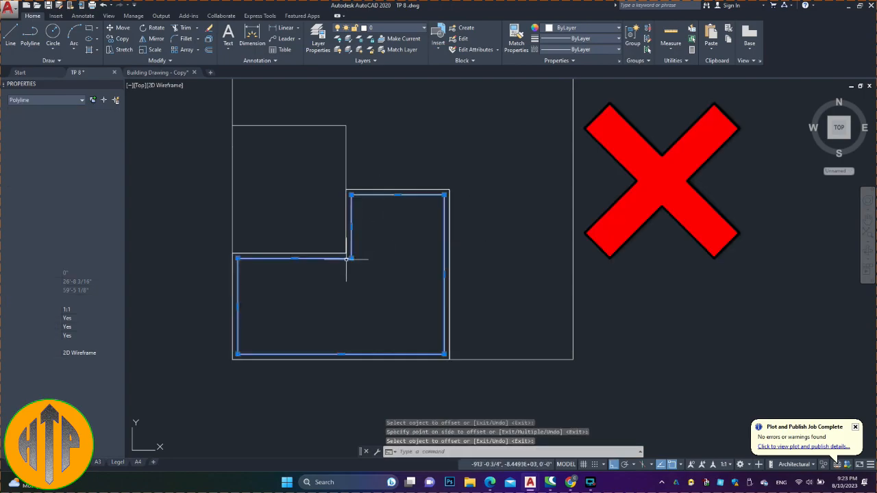
key(Delete)
key(ctrl+z)
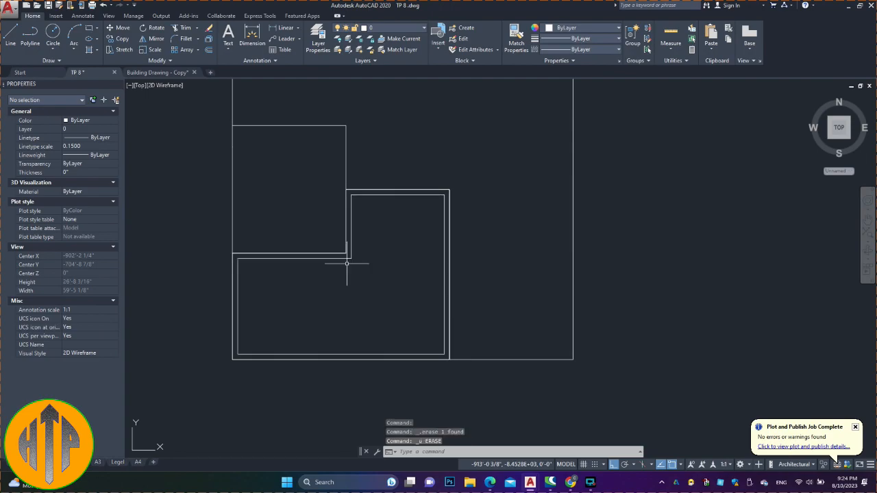
key(ctrl+z)
key(ctrl+z)
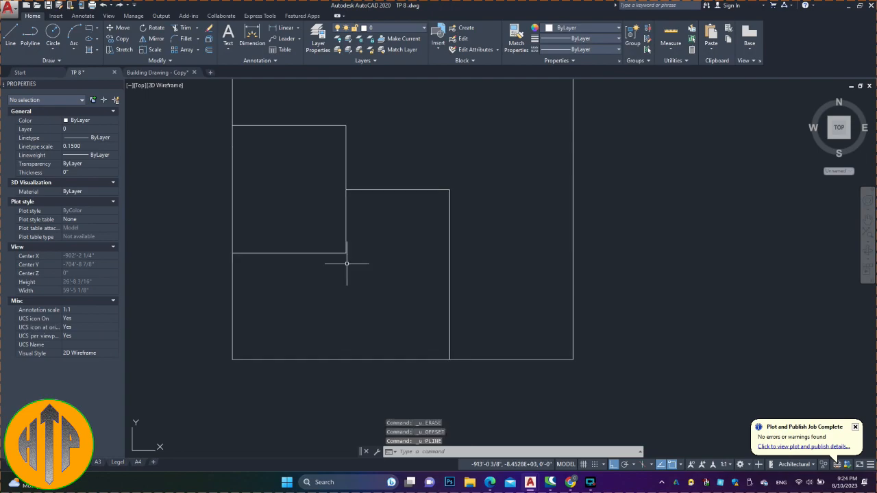
click(406, 190)
key(Escape)
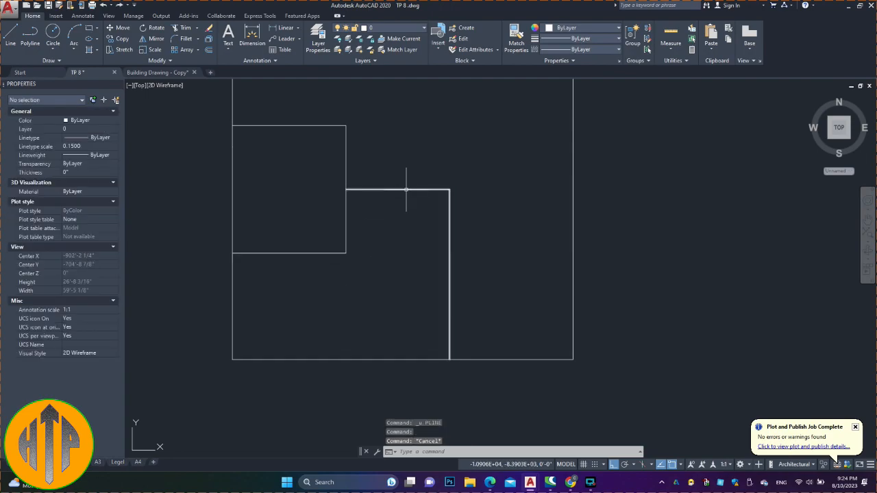
Create a boundary polyline around the lower L-shaped room with BOUNDARY by picking a point inside it.
text(BO)
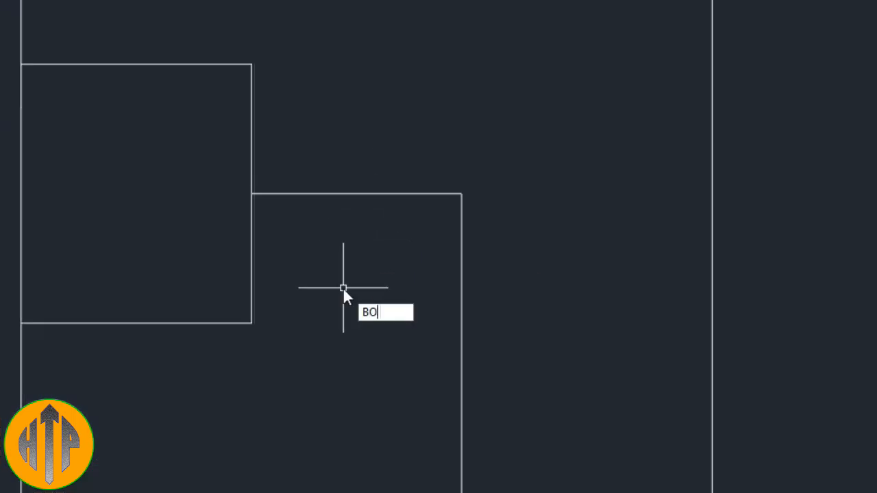
key(Return)
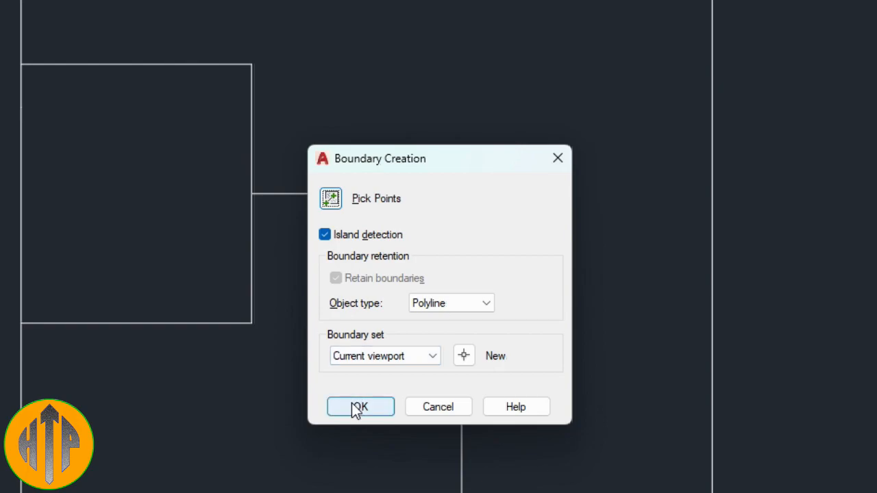
click(352, 405)
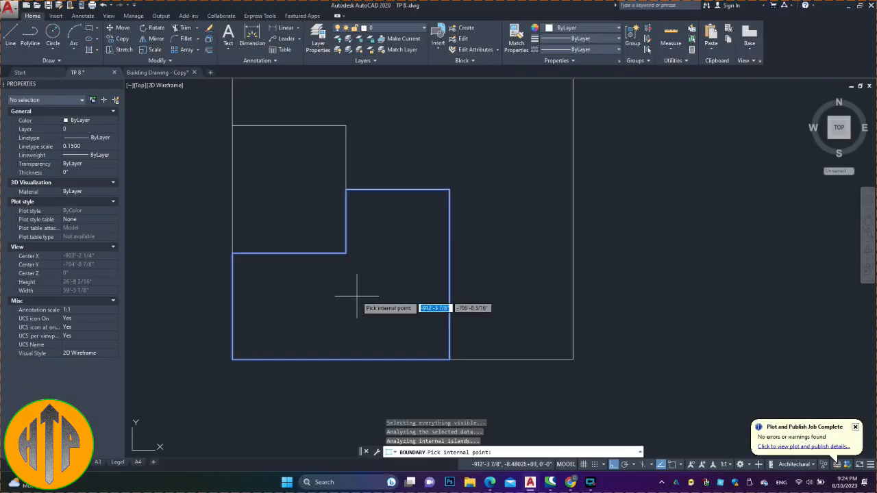
key(Return)
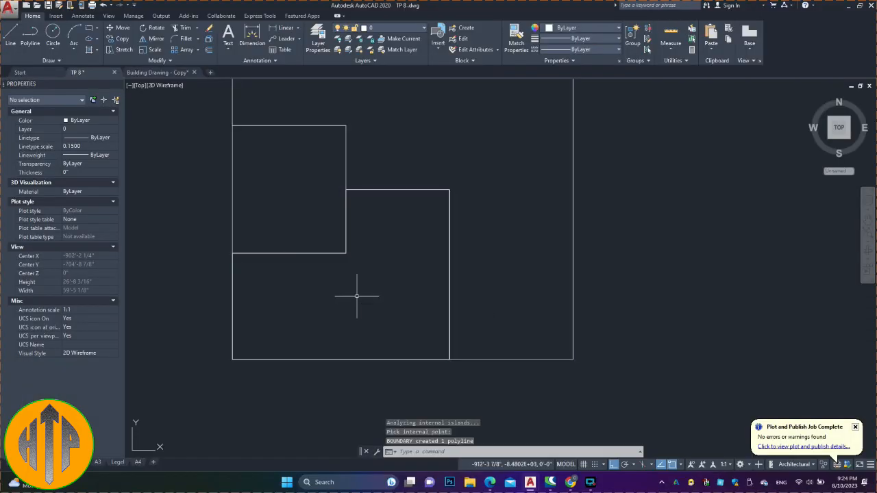
Offset the L-shaped room's boundary polyline inward by 4.5.
text(O)
key(Return)
text(4.5)
key(Return)
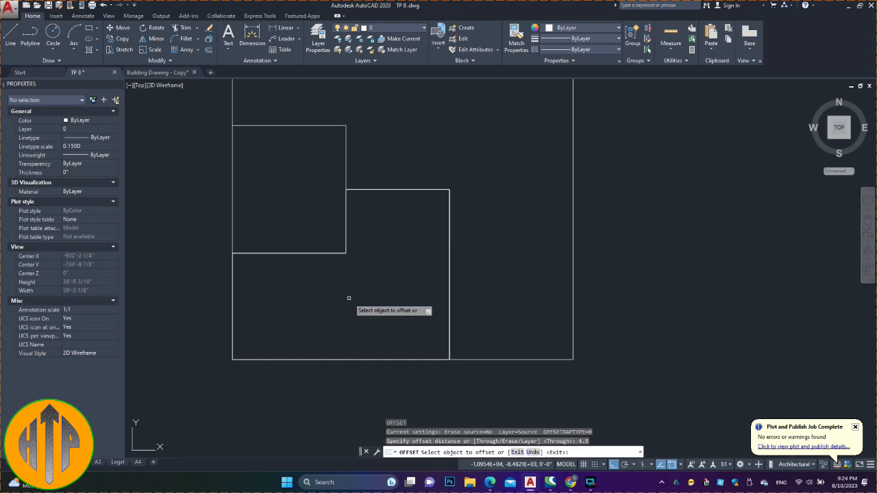
click(346, 249)
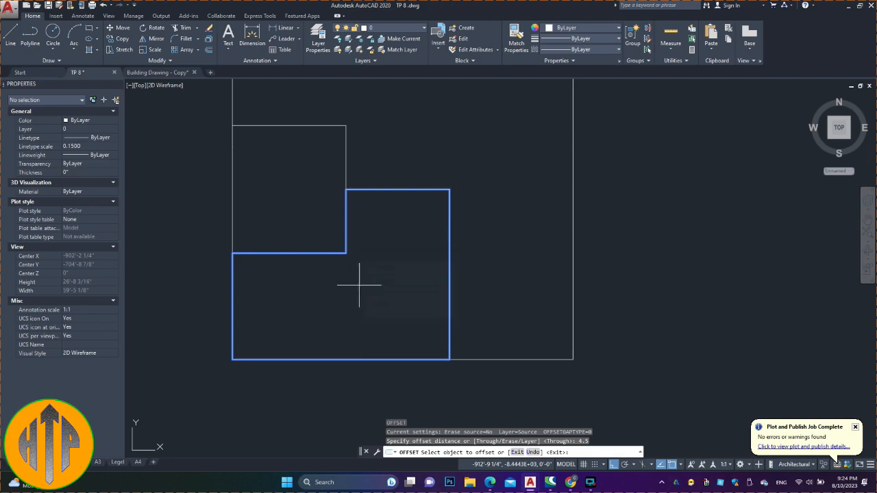
click(379, 282)
click(359, 293)
middle_drag(408, 265, 365, 347)
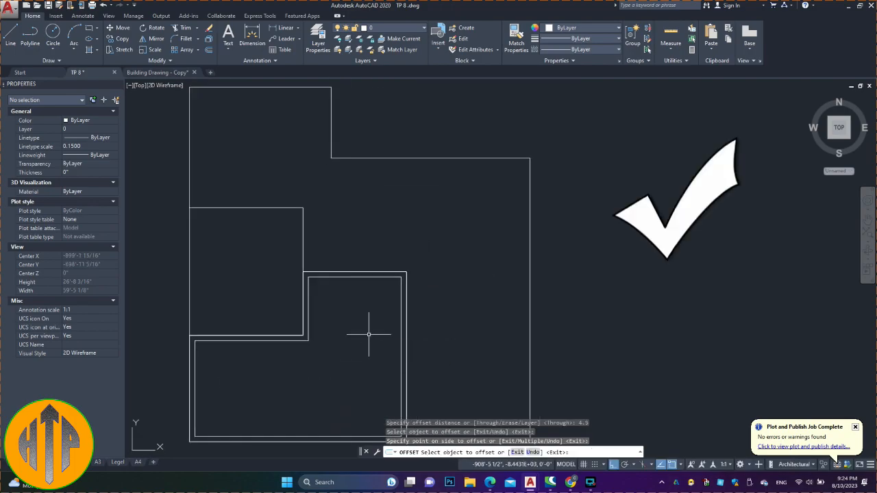
key(Return)
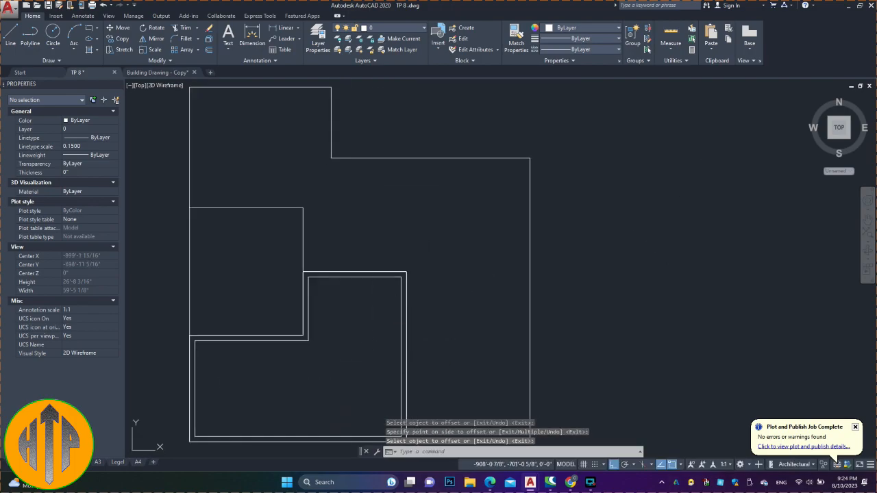
Create a boundary polyline around the large remaining room with BOUNDARY by picking a point inside it.
text(bo)
key(Return)
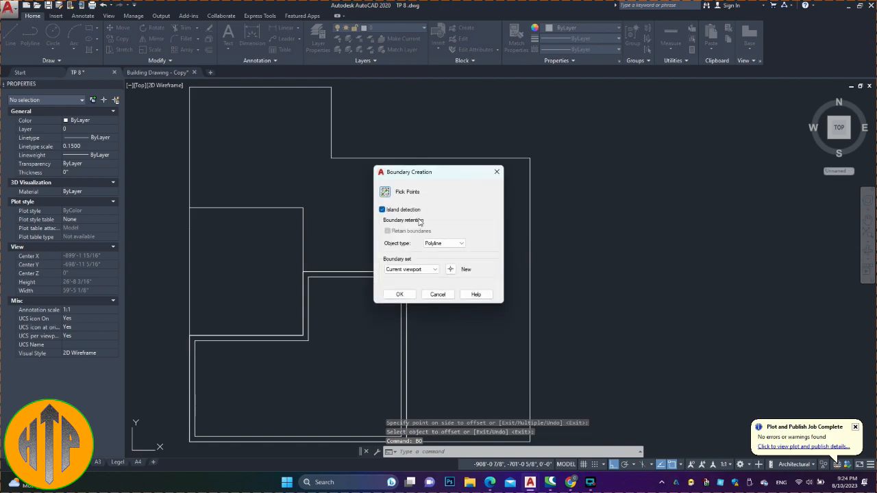
click(402, 295)
click(405, 212)
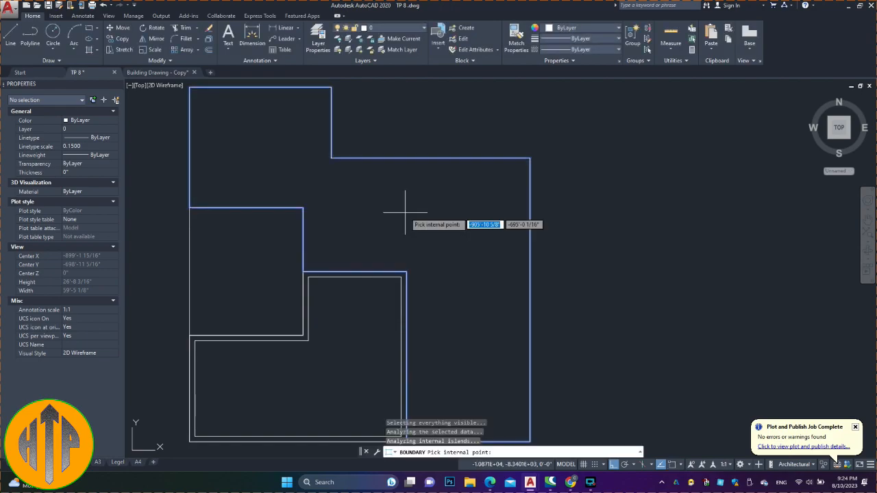
key(Return)
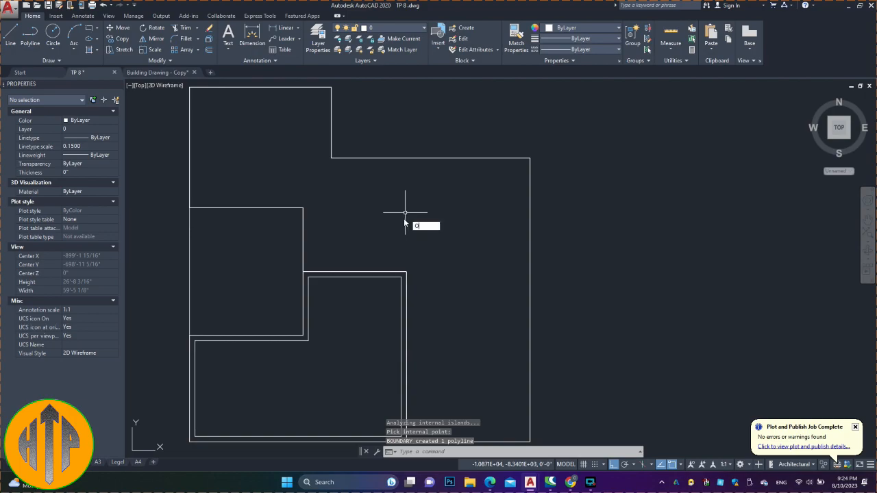
Offset the large room's boundary polyline inward by 4.5.
text(o)
key(Return)
text(4.5)
key(Return)
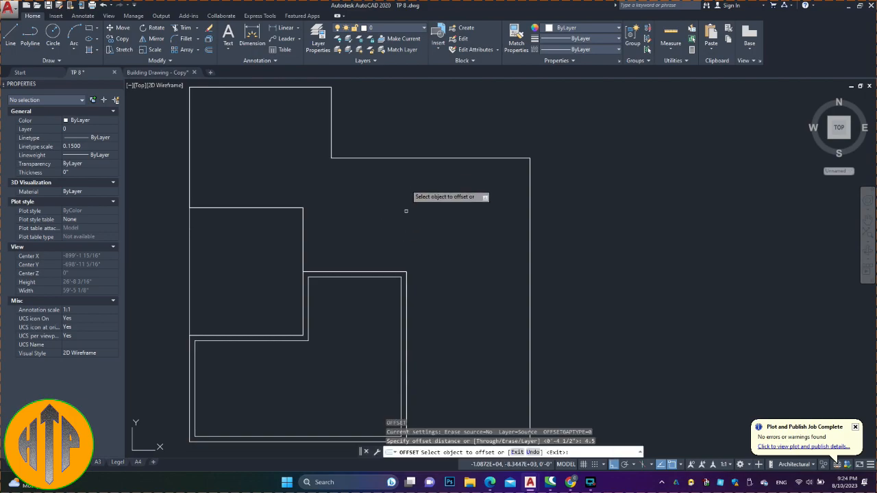
click(411, 158)
click(449, 193)
click(401, 209)
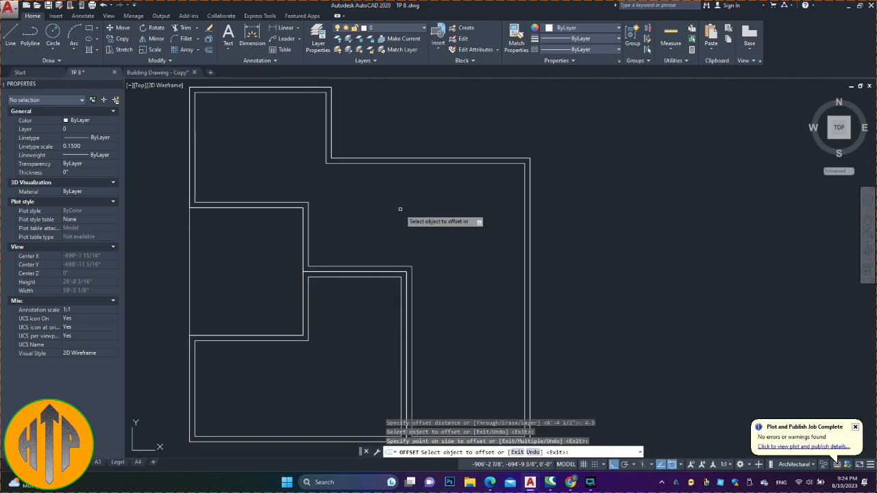
scroll(454, 232, down, 3)
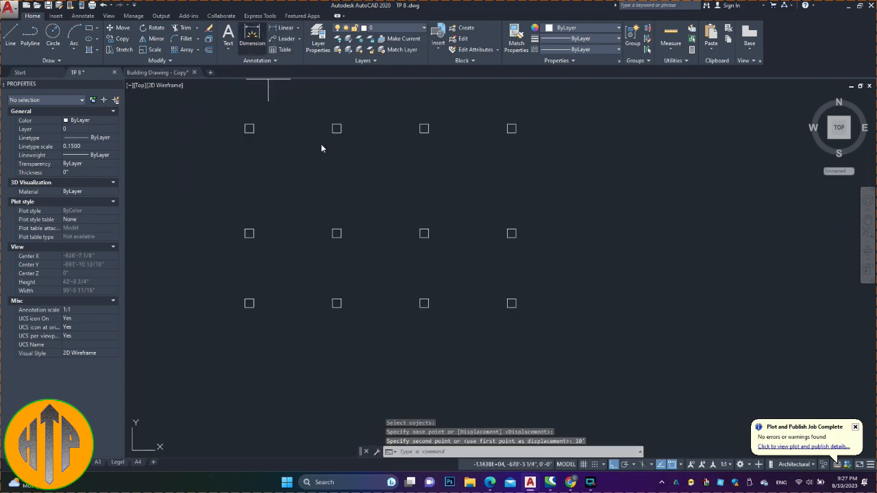
Dimension the bottom row from the first column's lower-left corner to the second column's lower-right corner, with the dimension line below.
click(252, 36)
scroll(252, 321, up, 2)
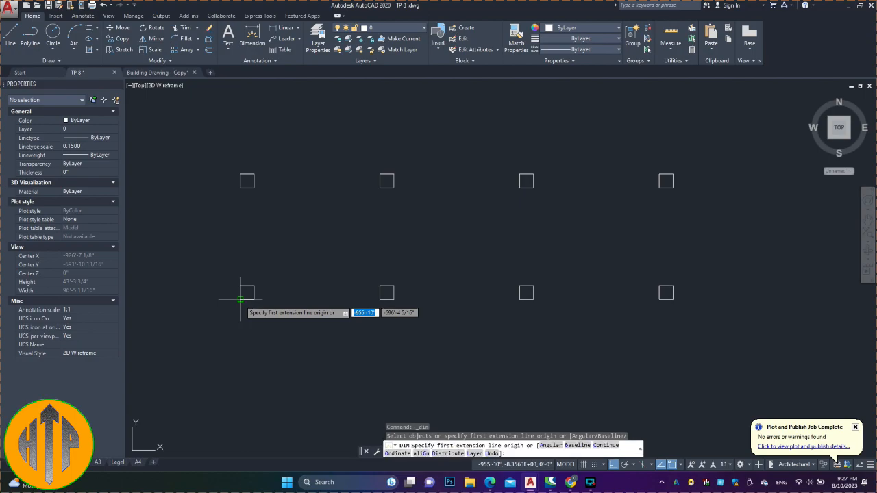
click(241, 299)
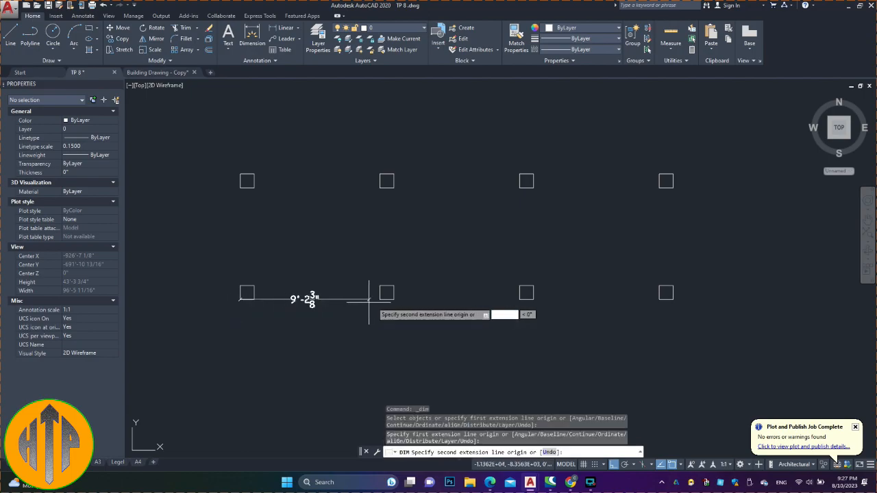
click(394, 300)
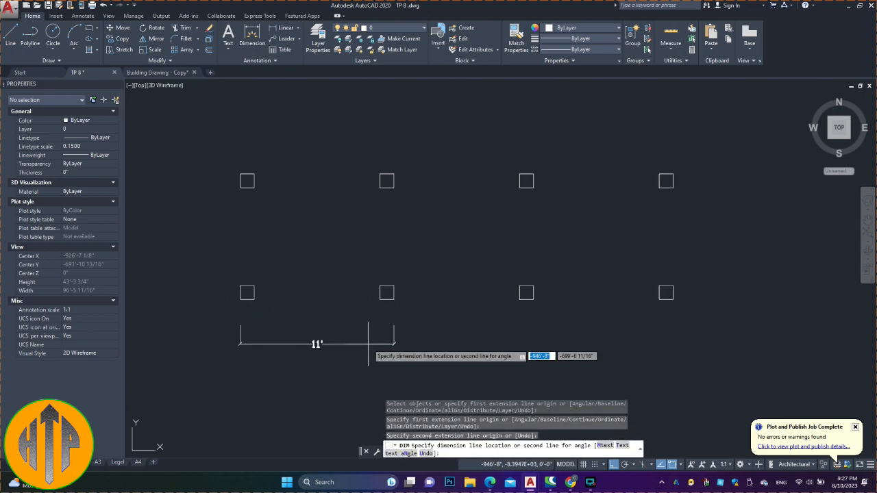
click(394, 342)
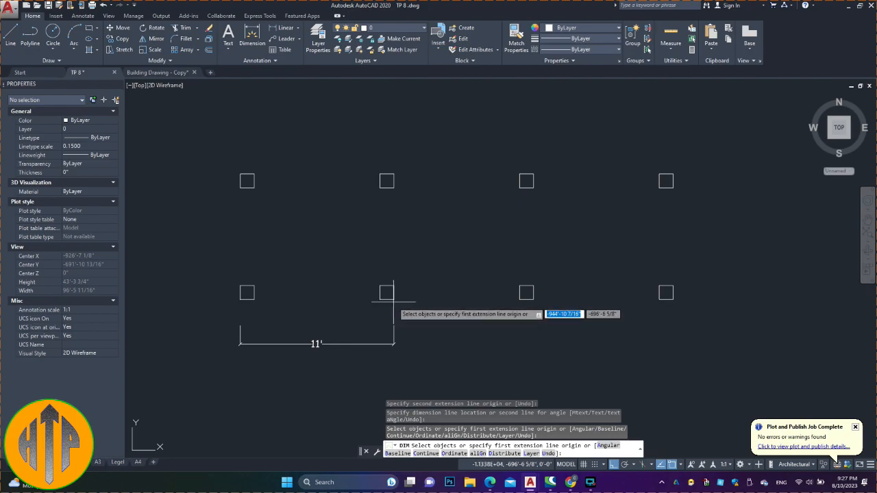
Dimension from the second column's lower-right corner to the third column's lower-left corner, in line with the previous dimension.
click(394, 300)
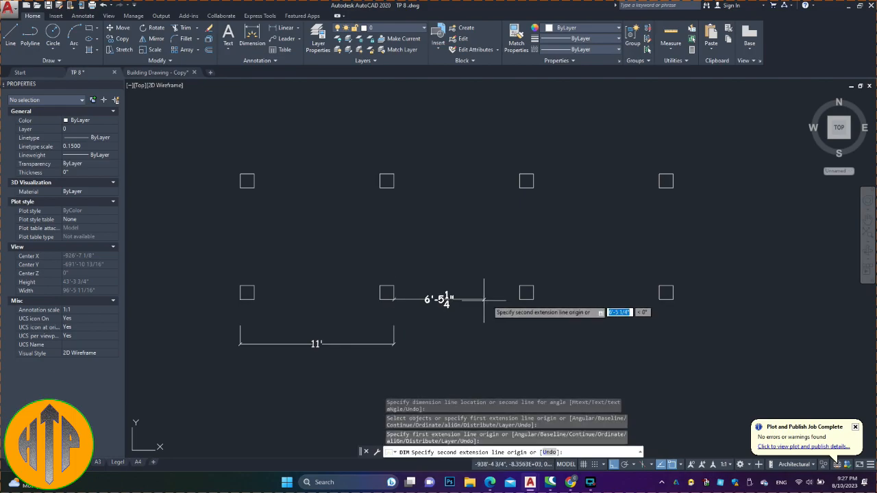
click(519, 300)
click(394, 343)
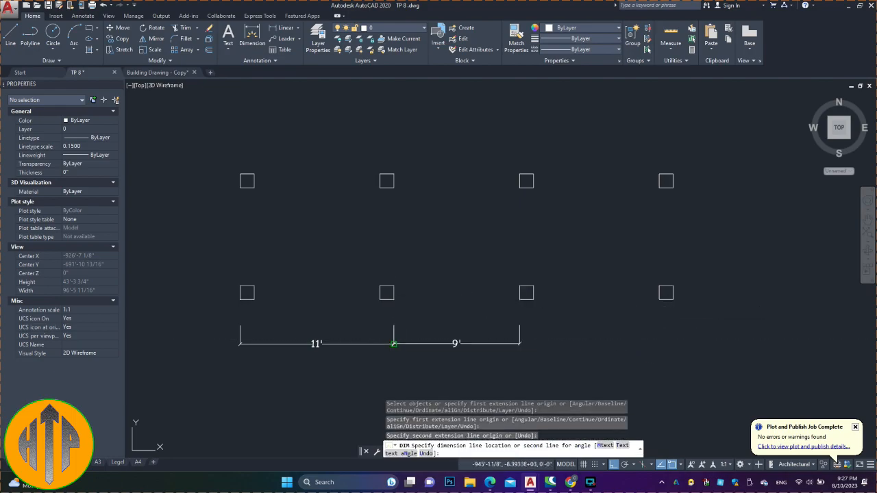
Delete the two individually placed dimensions below the bottom column row.
click(417, 328)
click(395, 343)
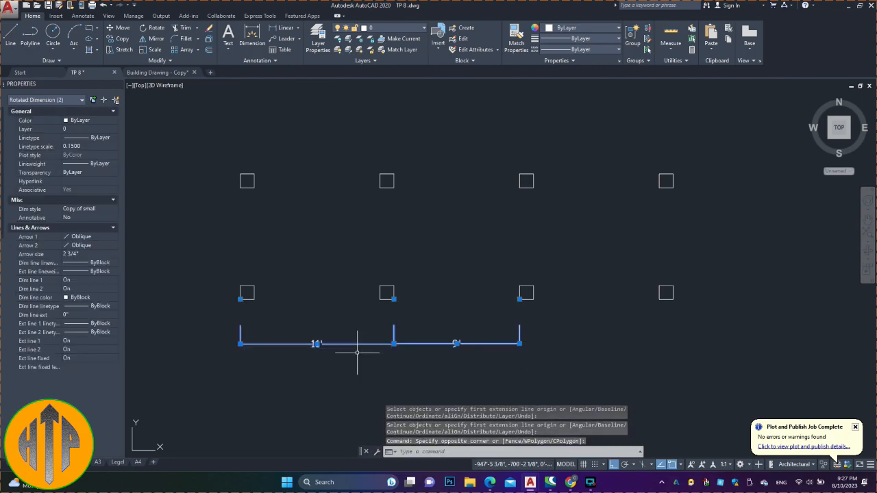
key(Delete)
Dimension all four columns of the bottom row at once with QDIM, placing the continuous dimension line below them.
middle_drag(423, 346, 424, 320)
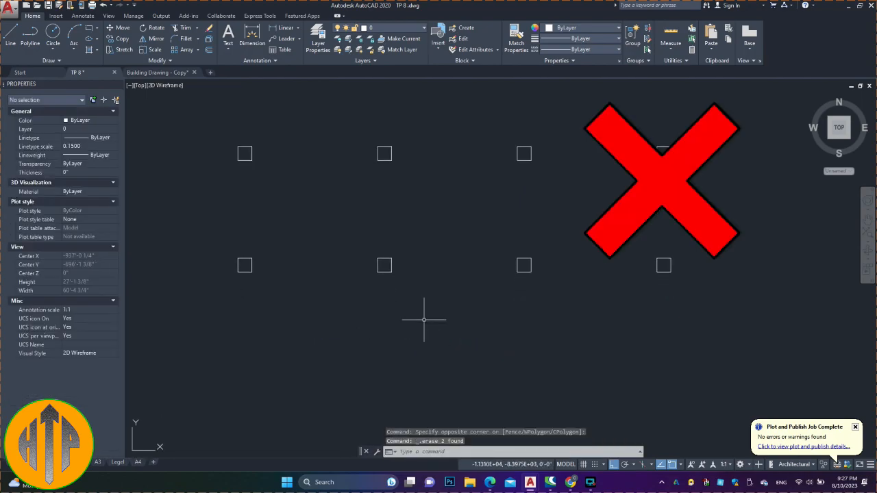
text(QDI)
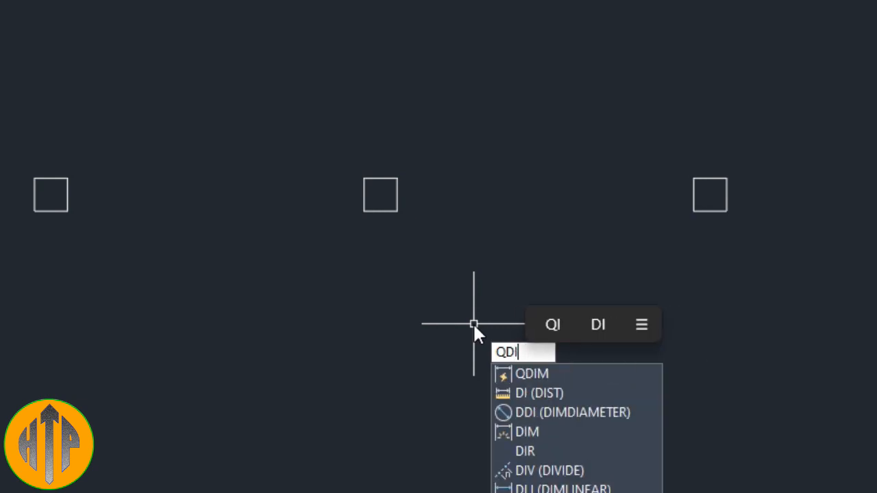
click(541, 375)
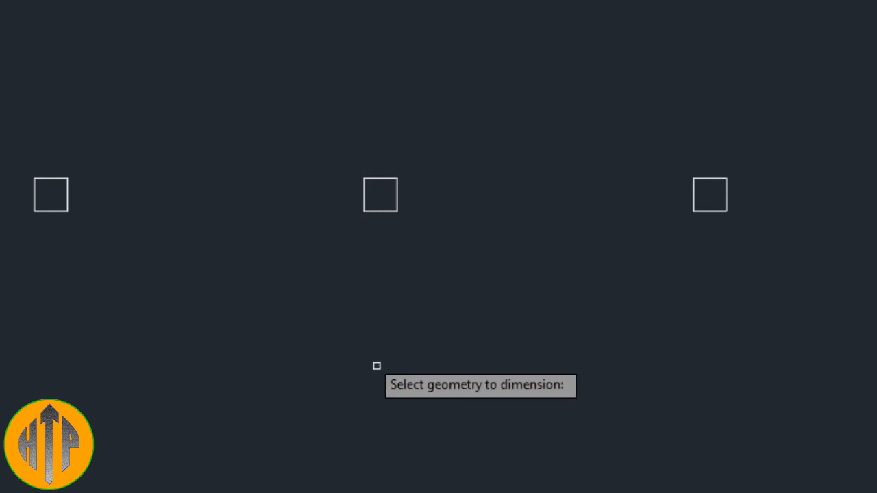
click(690, 261)
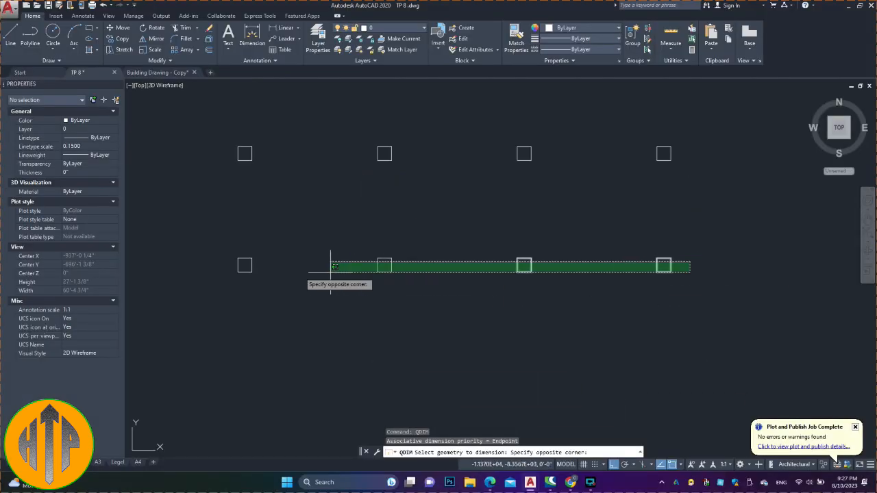
click(224, 264)
key(Return)
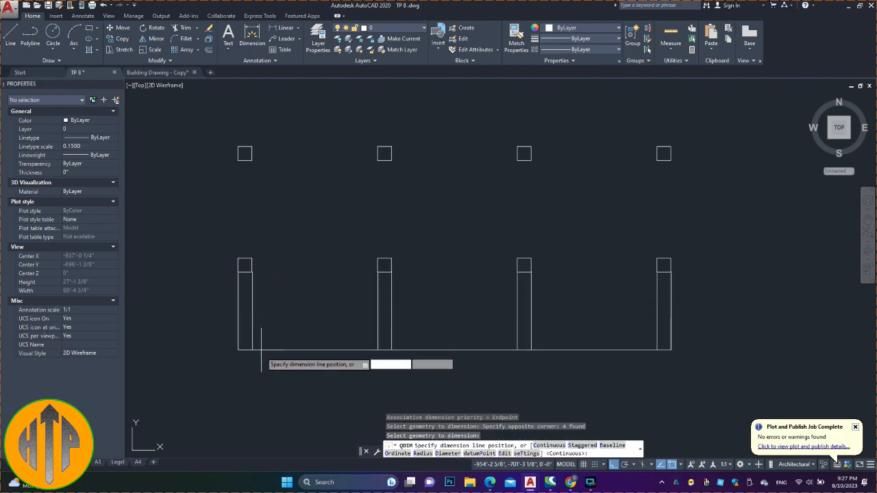
click(377, 316)
middle_drag(376, 342, 413, 350)
middle_drag(314, 315, 379, 357)
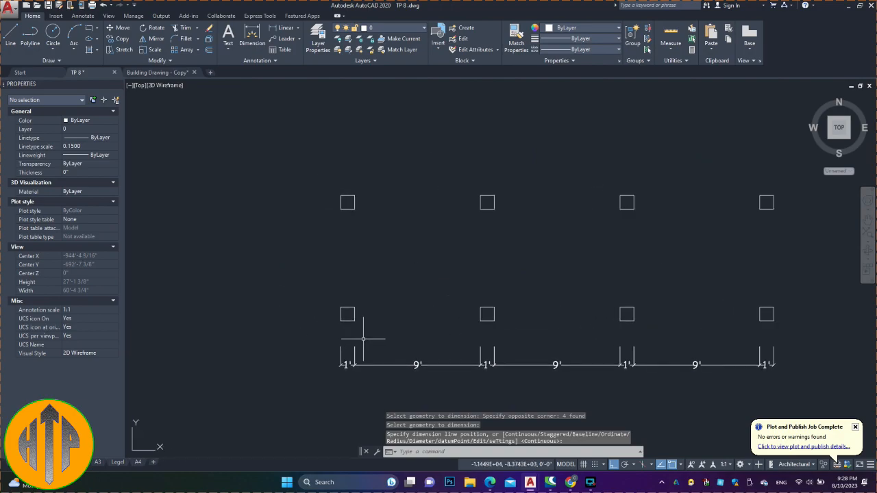
Dimension the three columns of the leftmost vertical line with QDIM, placing the continuous dimension line to their left.
scroll(358, 319, down, 1)
middle_drag(358, 319, 367, 327)
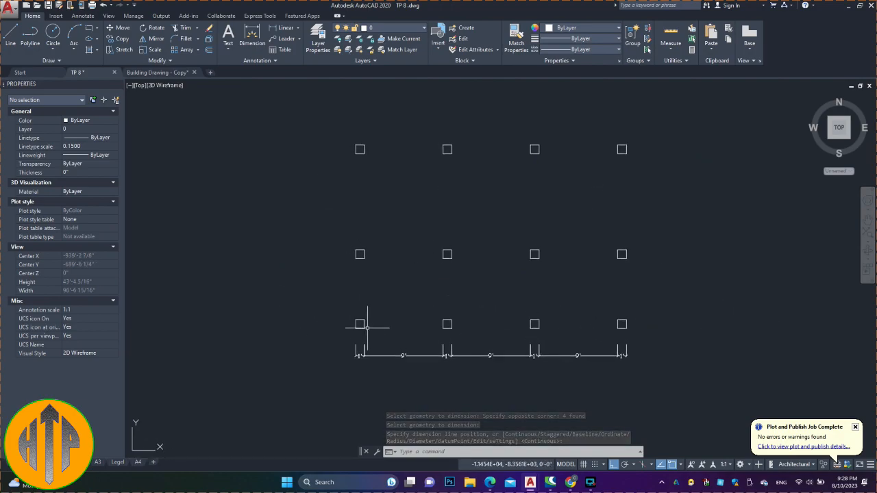
text(IM)
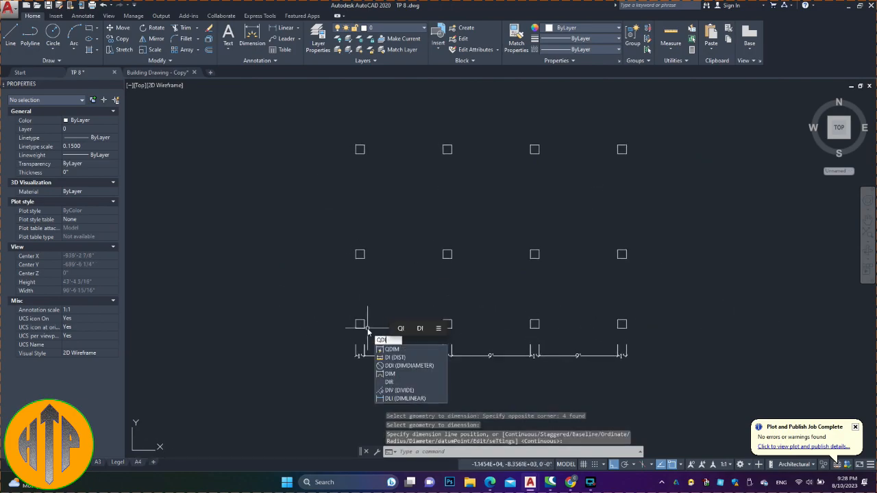
key(Return)
click(377, 129)
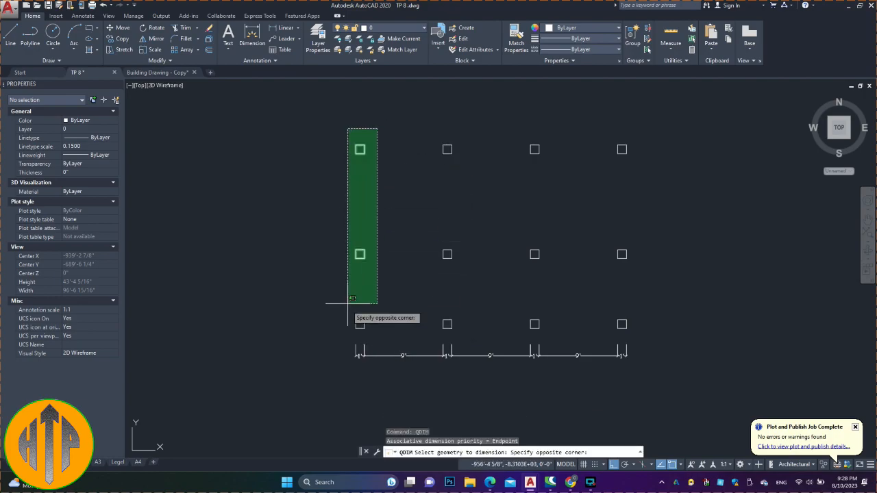
click(333, 330)
key(Return)
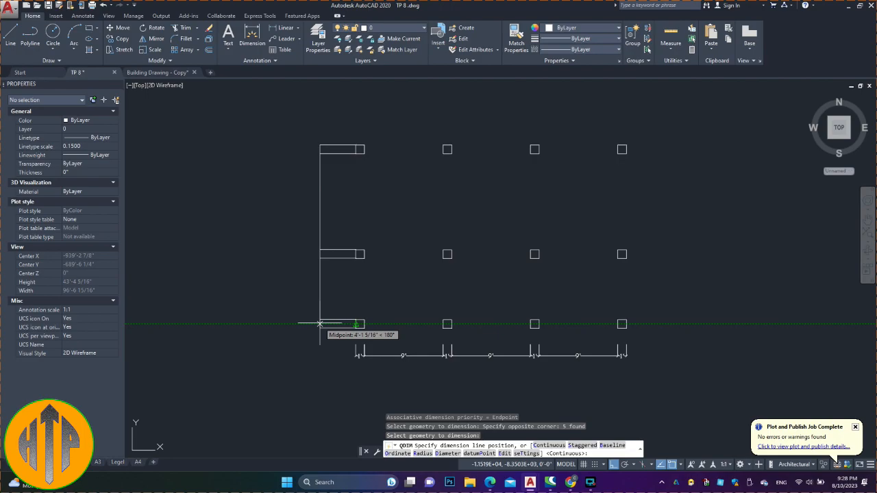
click(320, 324)
scroll(341, 291, up, 2)
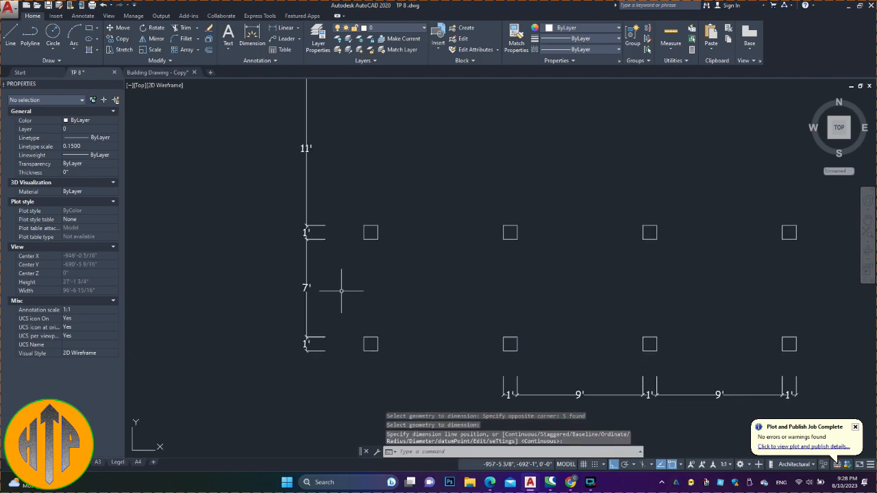
Dimension only the first and last columns of the top row with QDIM, placing the continuous dimension line above them.
scroll(342, 290, down, 2)
middle_drag(382, 286, 355, 330)
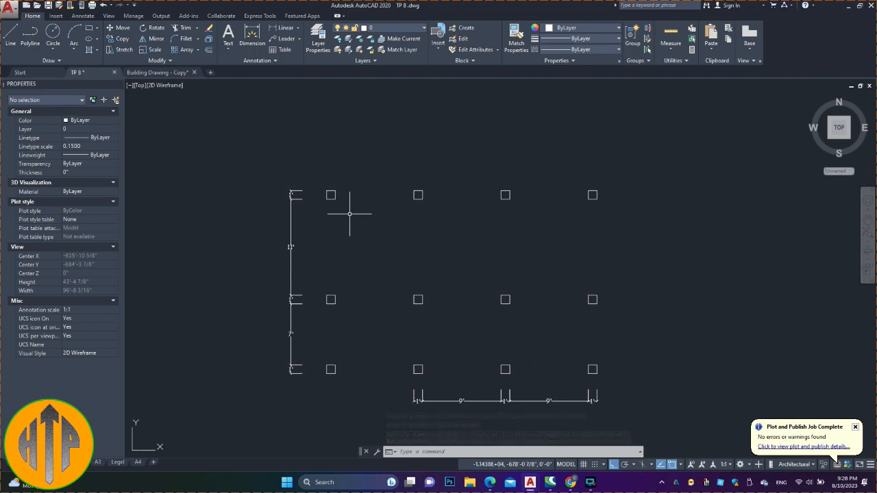
scroll(350, 214, up, 2)
mouse_move(426, 241)
middle_down()
mouse_move(391, 294)
mouse_move(360, 301)
middle_up()
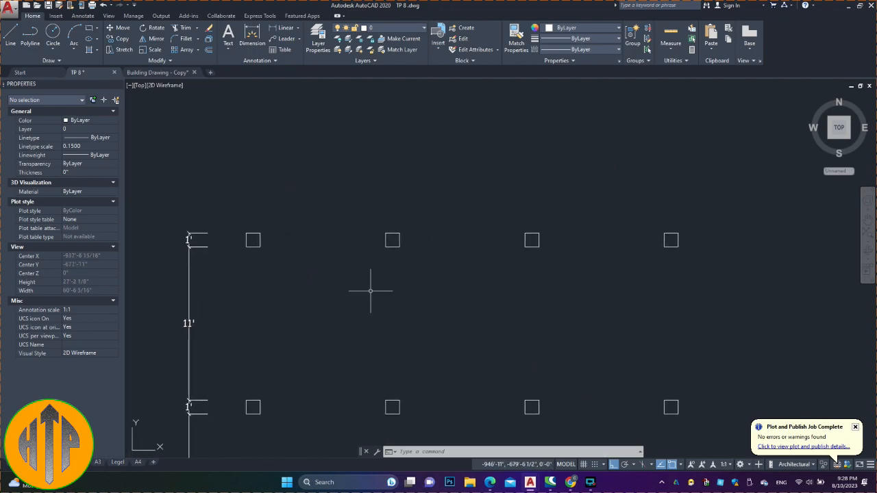
text(I)
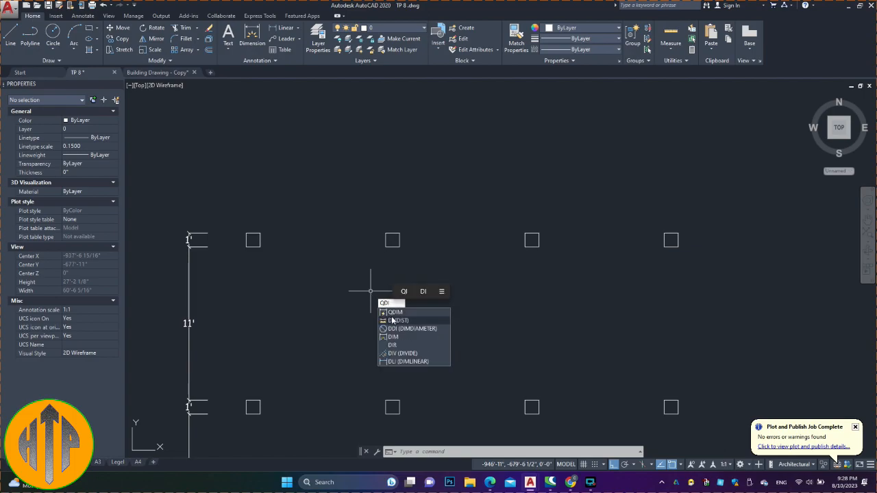
key(Return)
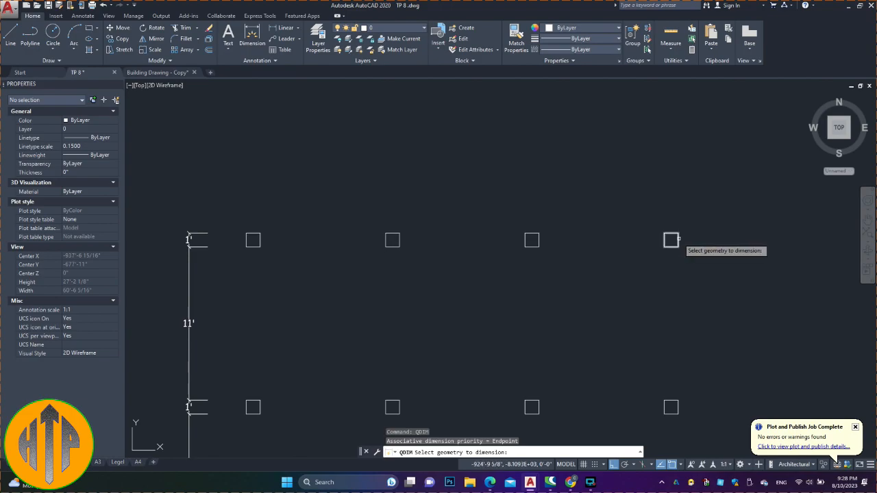
click(671, 239)
click(253, 240)
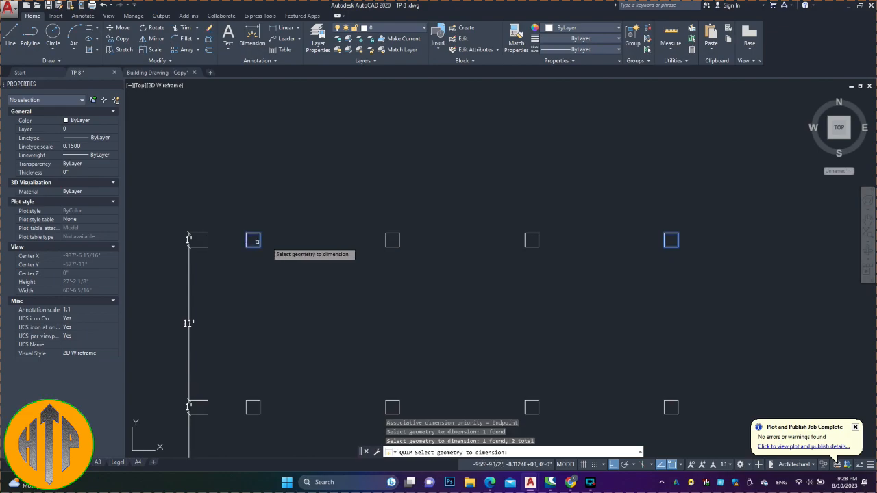
key(Return)
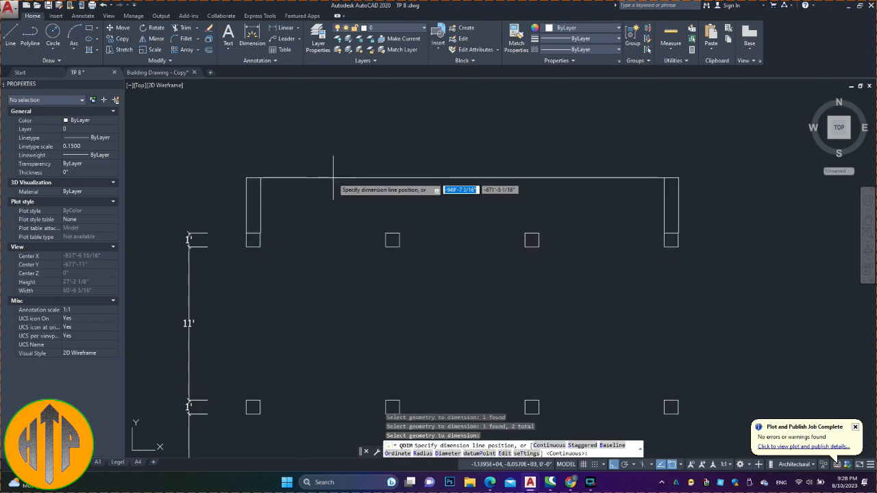
click(333, 178)
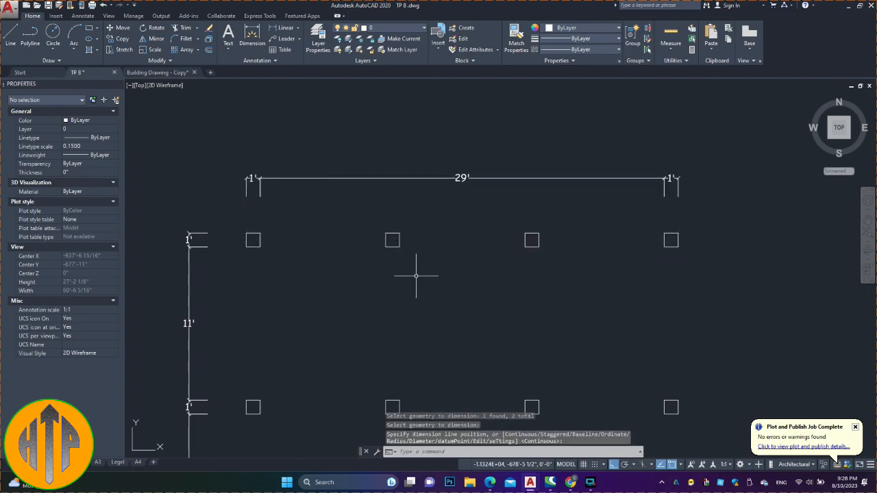
scroll(451, 274, down, 2)
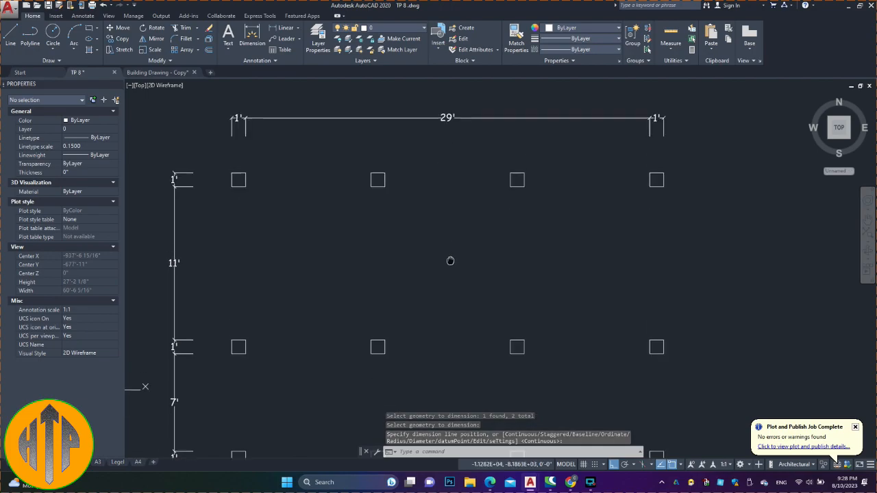